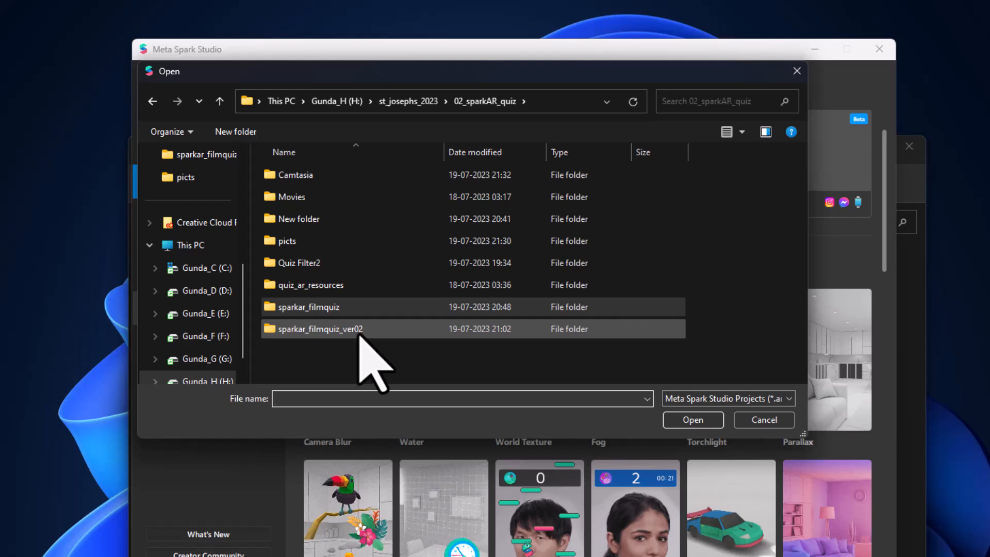
Open the sparkar_filmquiz_ver02 project and maximize the program window.
double_click(451, 221)
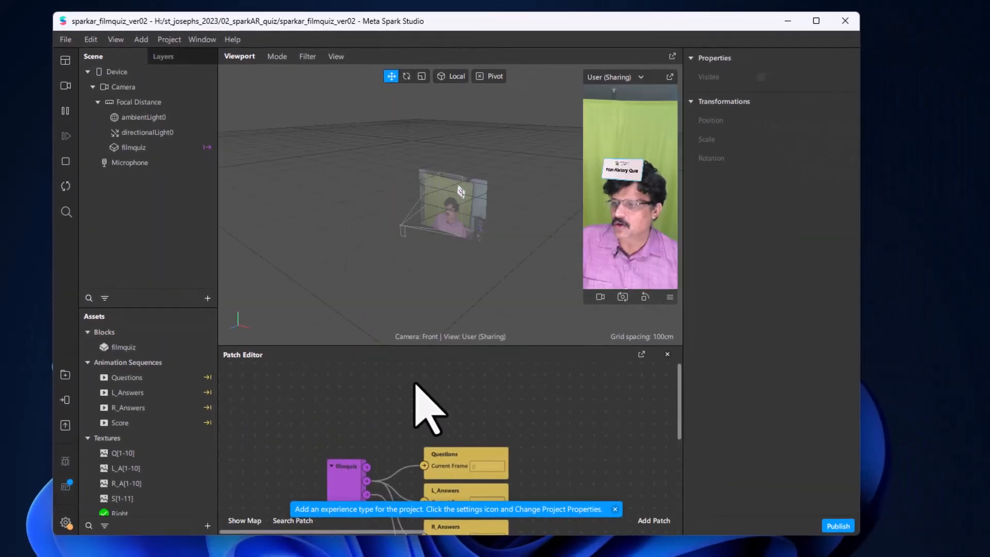
click(816, 22)
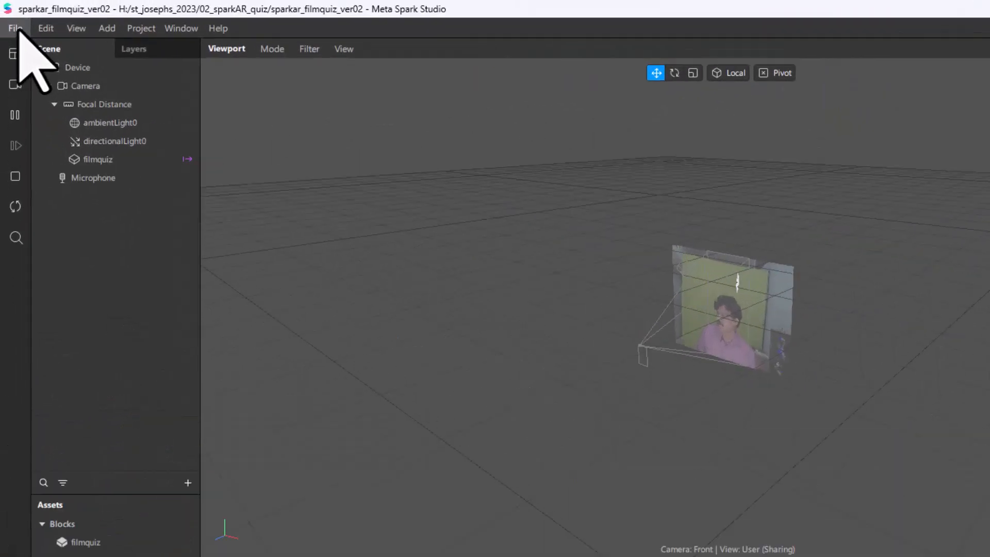
click(11, 18)
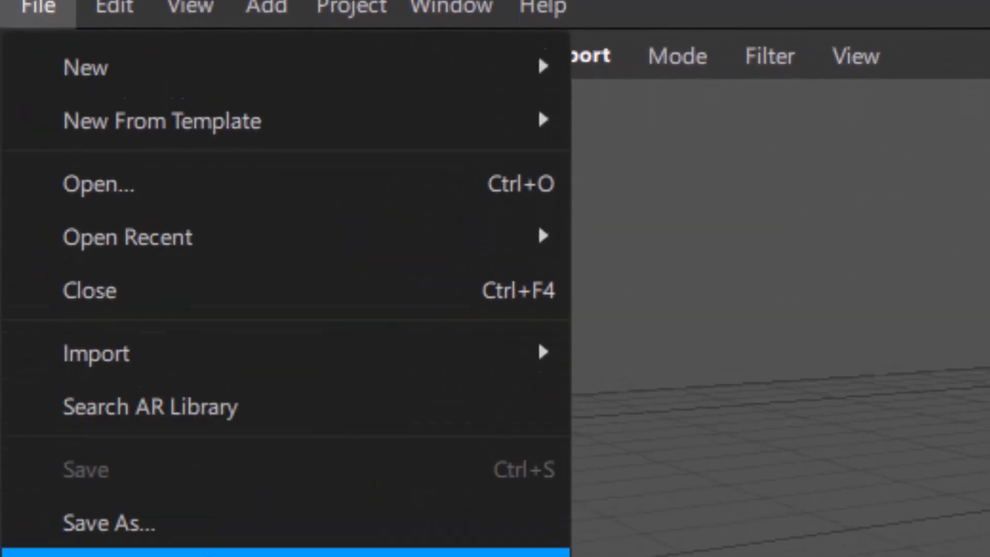
Save the project as sparkar_filmquiz_ver03 inside the 02_sparkAR_quiz folder.
click(197, 551)
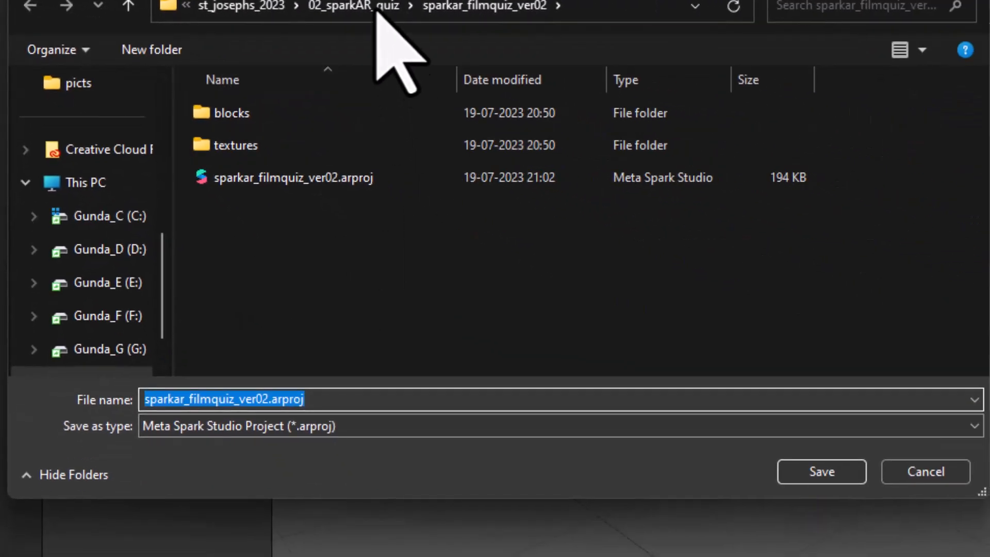
click(408, 8)
click(348, 435)
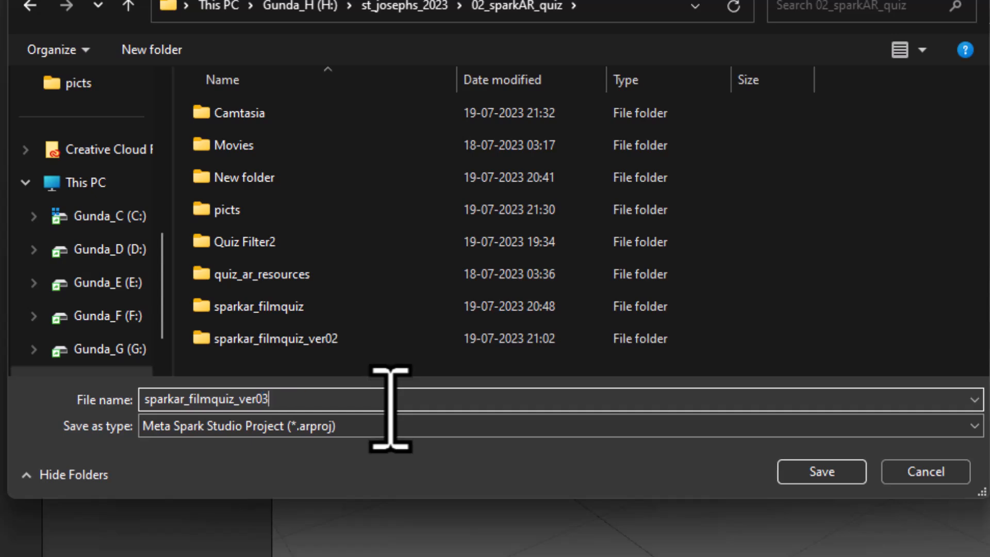
click(796, 472)
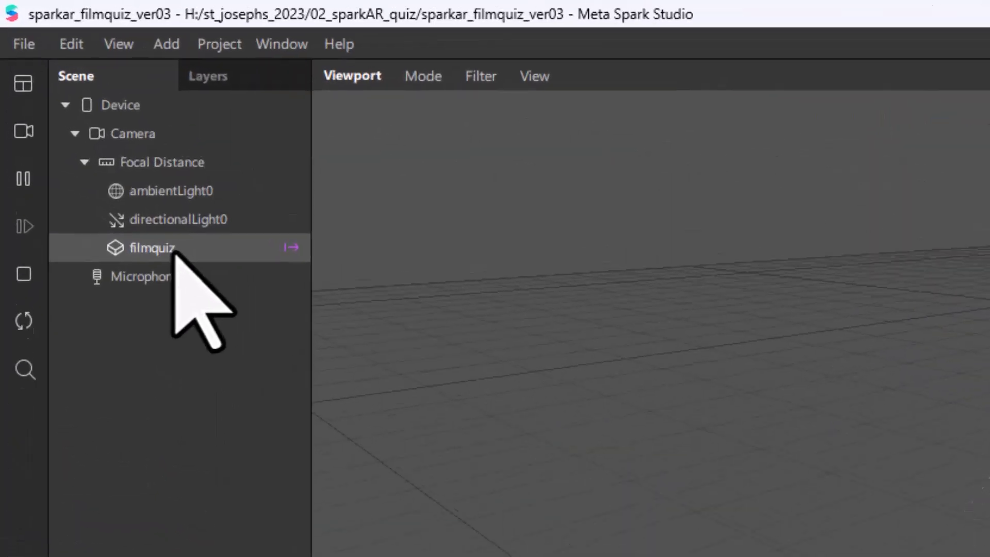
Select the filmquiz block, enlarge the simulator preview, and tick its Start input.
click(76, 108)
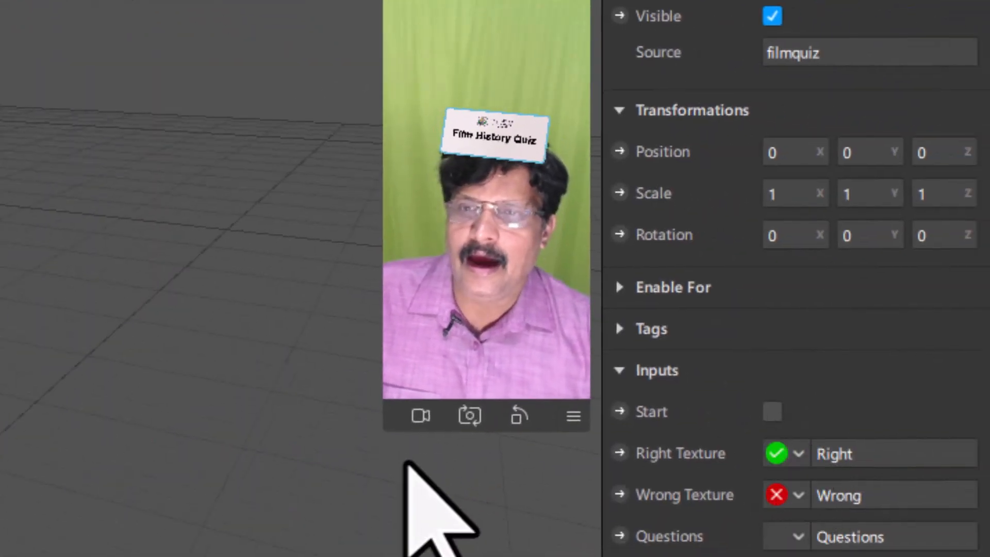
drag(384, 433, 314, 530)
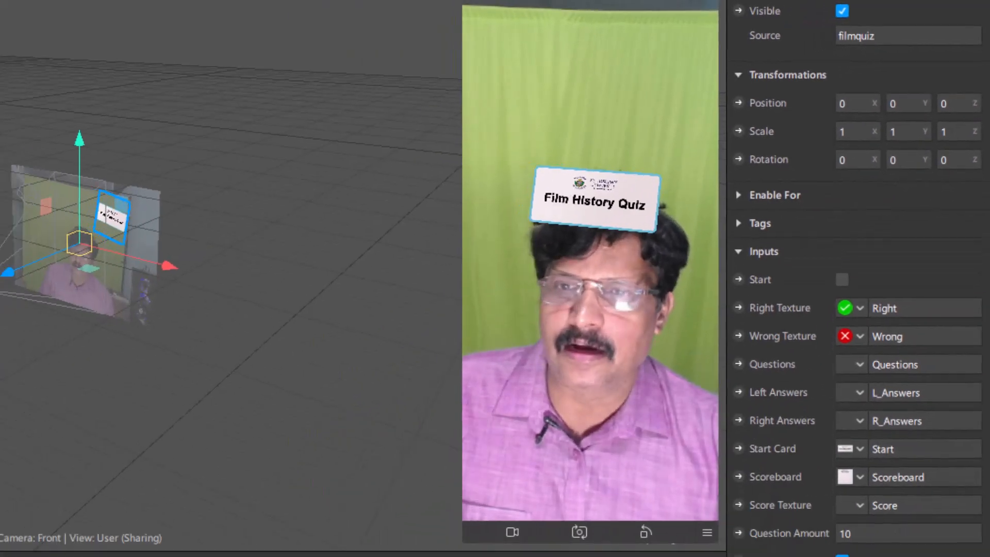
click(842, 279)
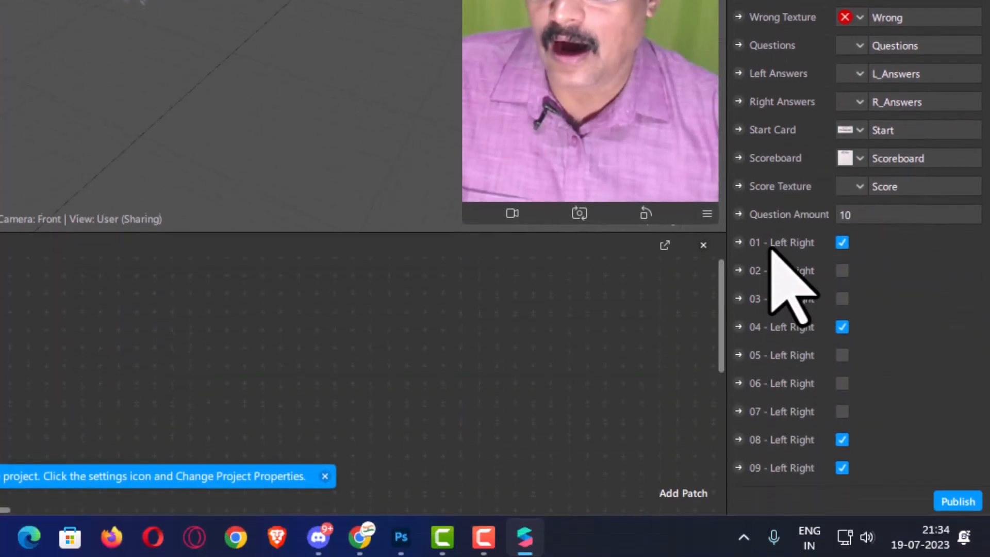
Widen the Inspector panel to show more of the block's settings.
scroll(786, 474, down, 6)
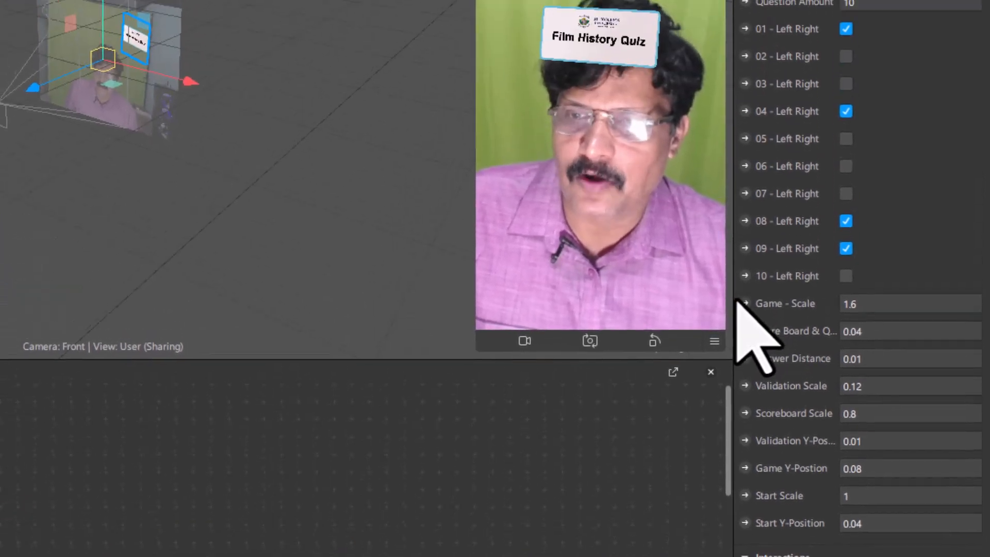
drag(728, 158, 666, 170)
drag(664, 313, 621, 315)
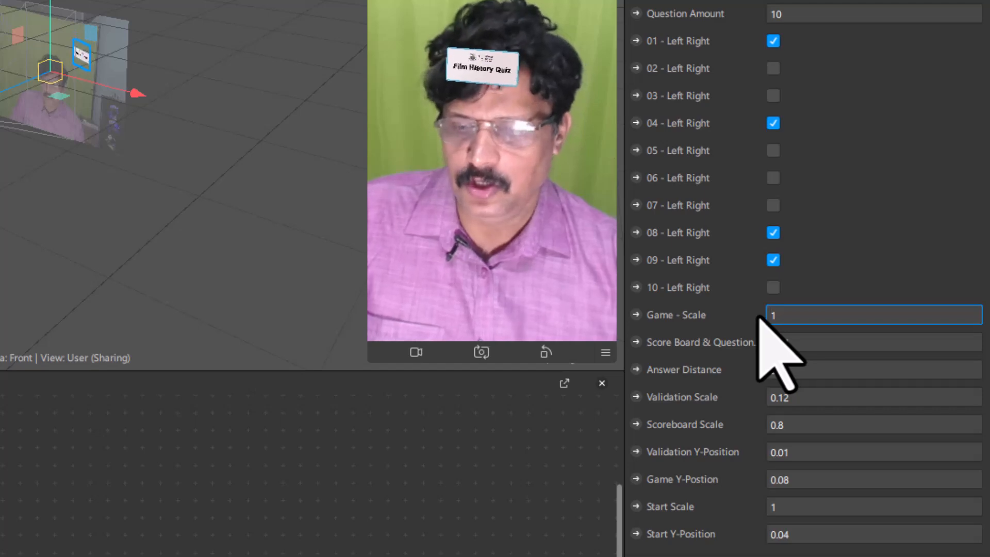
Set Game - Scale to 21, then to 2, to test larger quiz card sizes.
text(1)
key(Return)
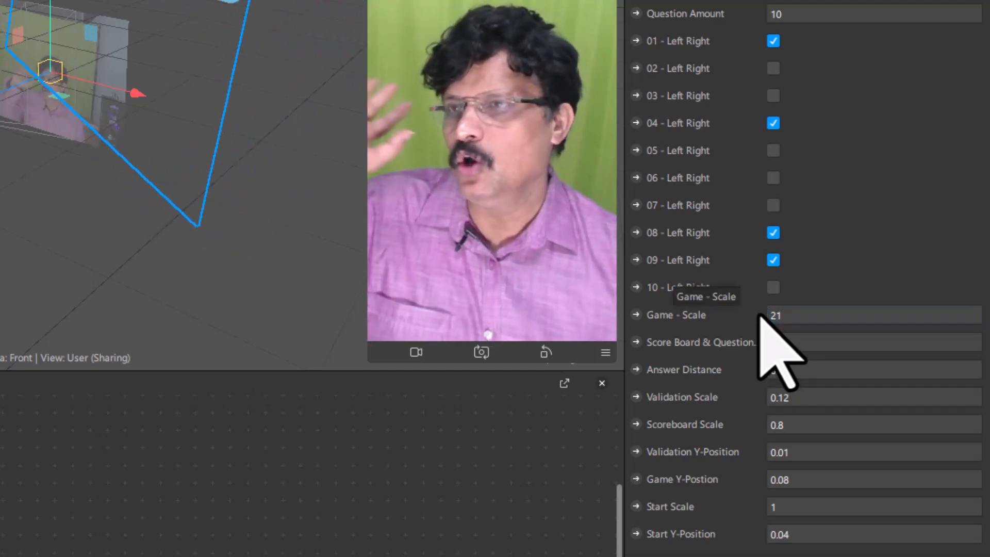
click(795, 316)
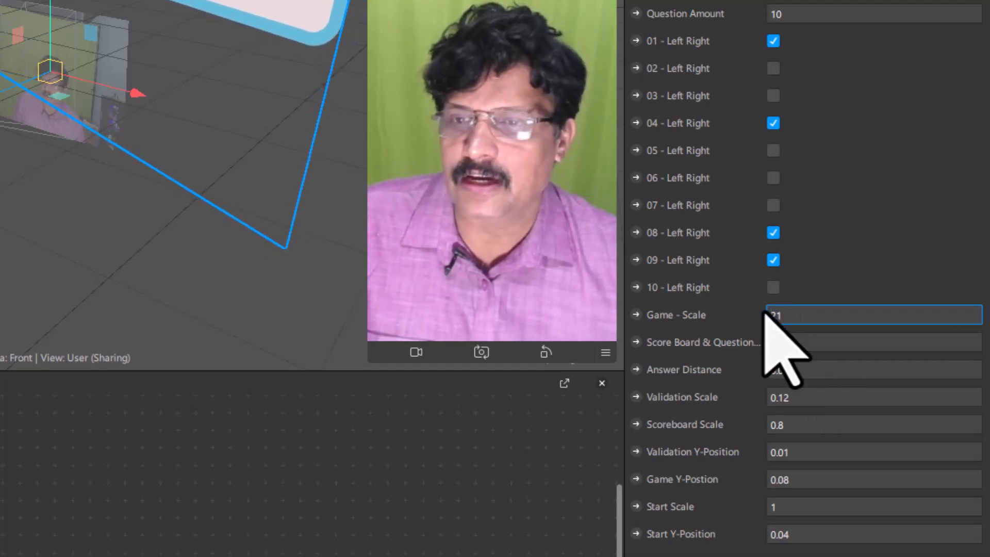
drag(794, 322, 765, 321)
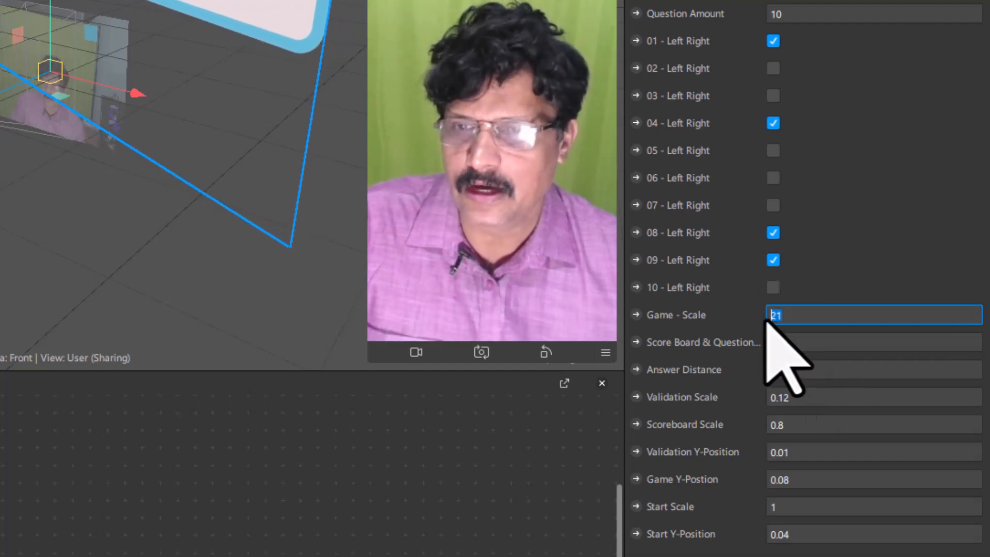
text(2)
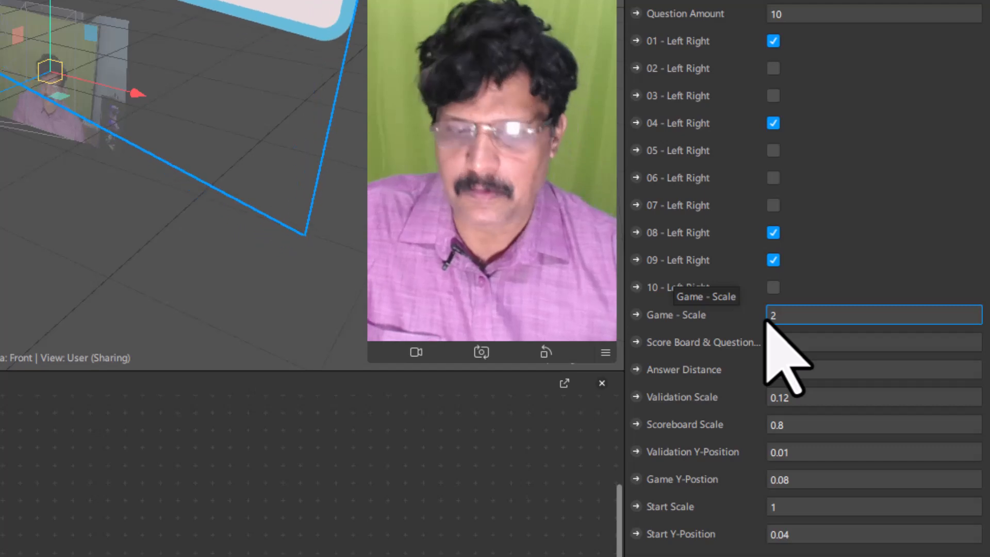
key(Return)
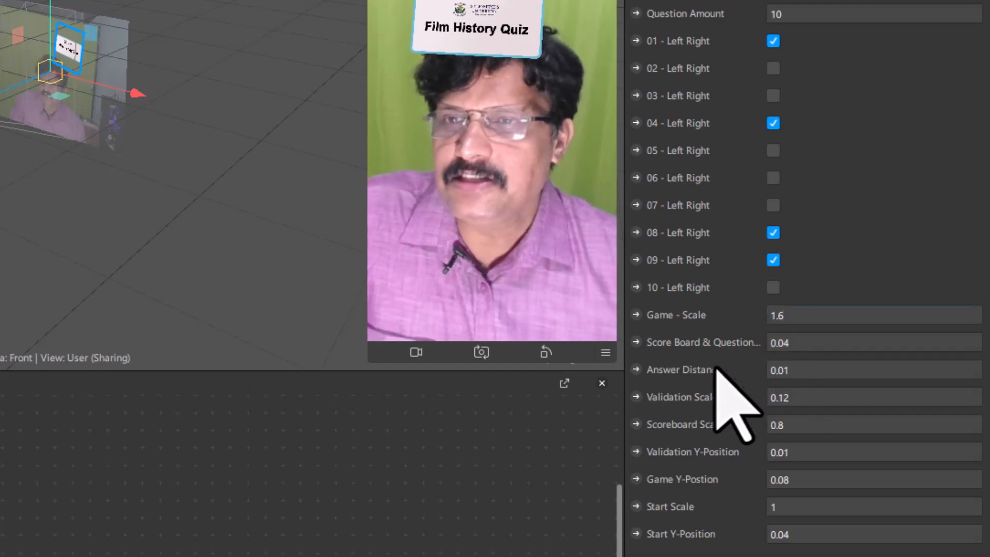
Change Answer Distance to 0.02, then untick the filmquiz Start checkbox.
scroll(871, 224, up, 6)
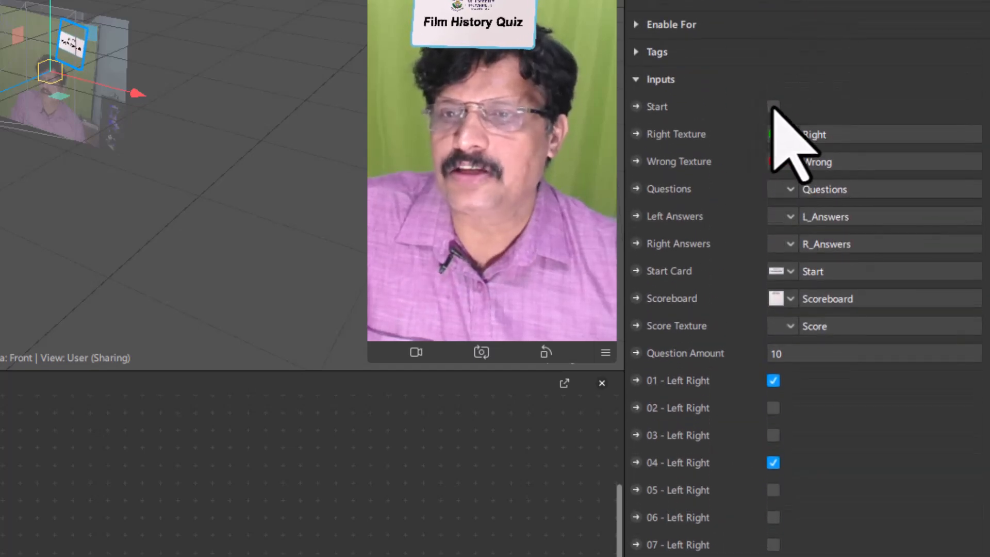
scroll(810, 263, down, 6)
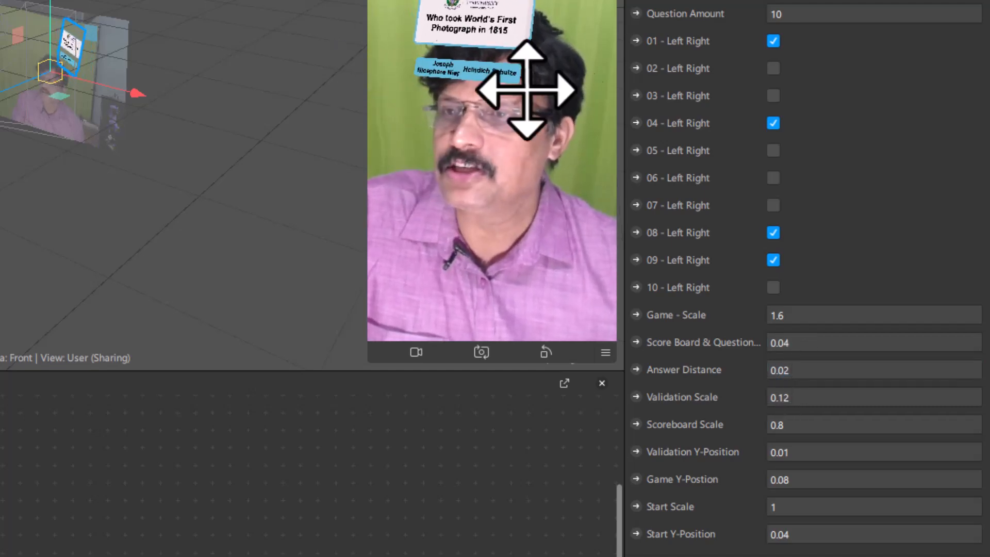
click(786, 373)
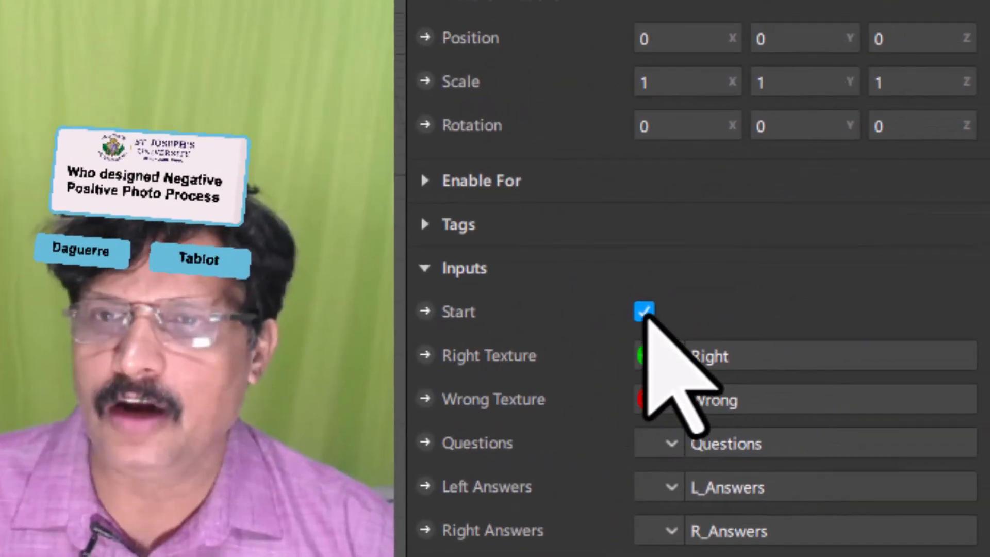
click(644, 311)
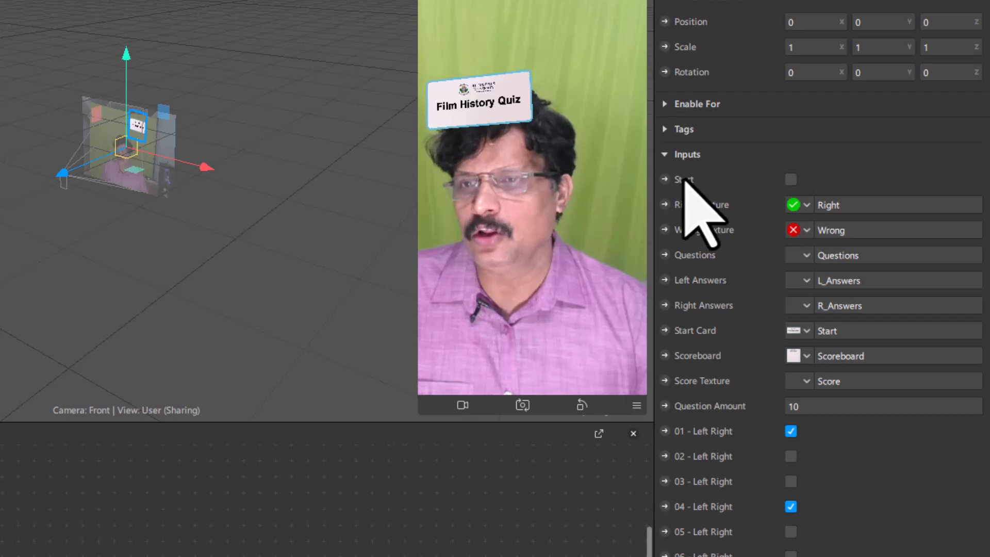
Enlarge the Patch Editor and move the filmquiz patch to the upper left of the graph.
drag(194, 420, 195, 308)
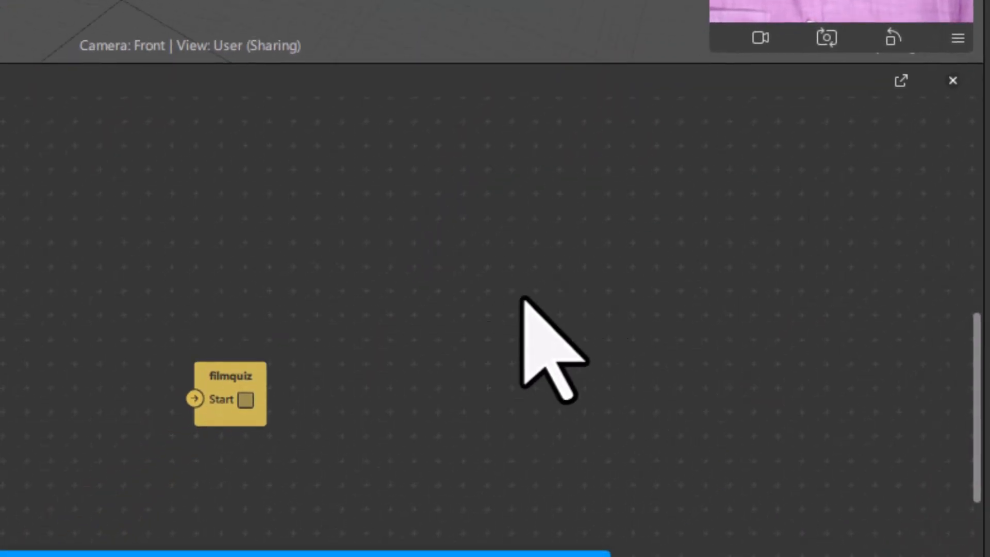
middle_drag(544, 307, 650, 310)
drag(328, 381, 157, 162)
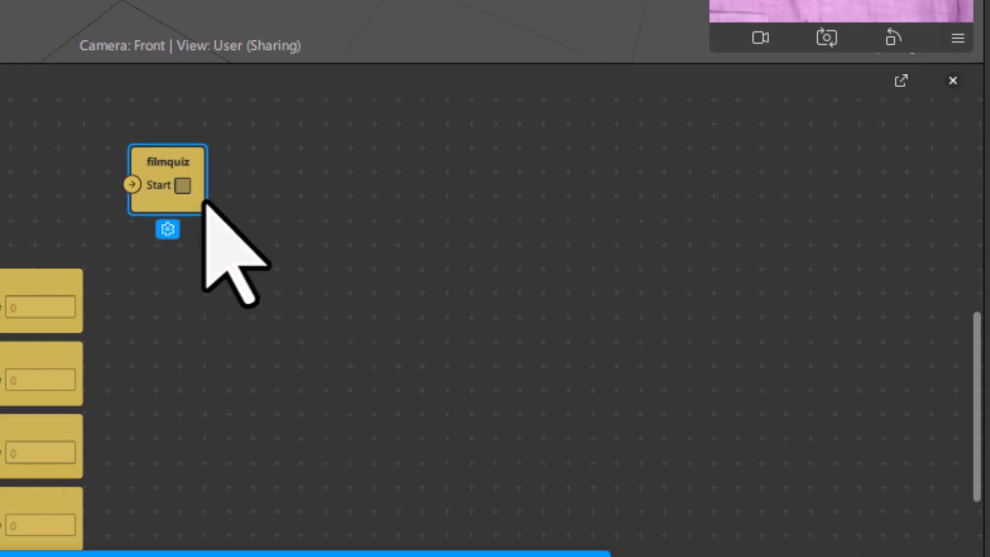
scroll(208, 209, up, 3)
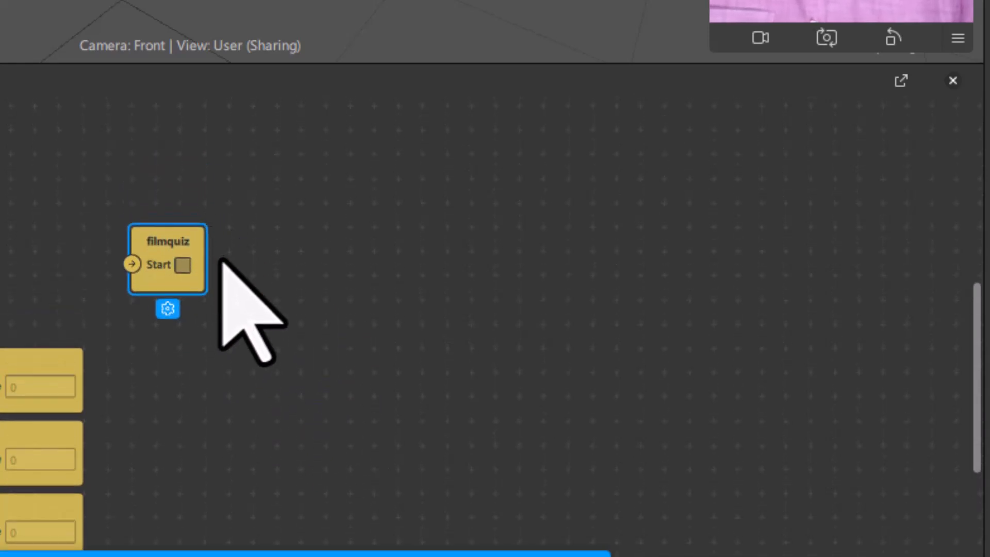
ctrl+scroll(221, 263, up, 5)
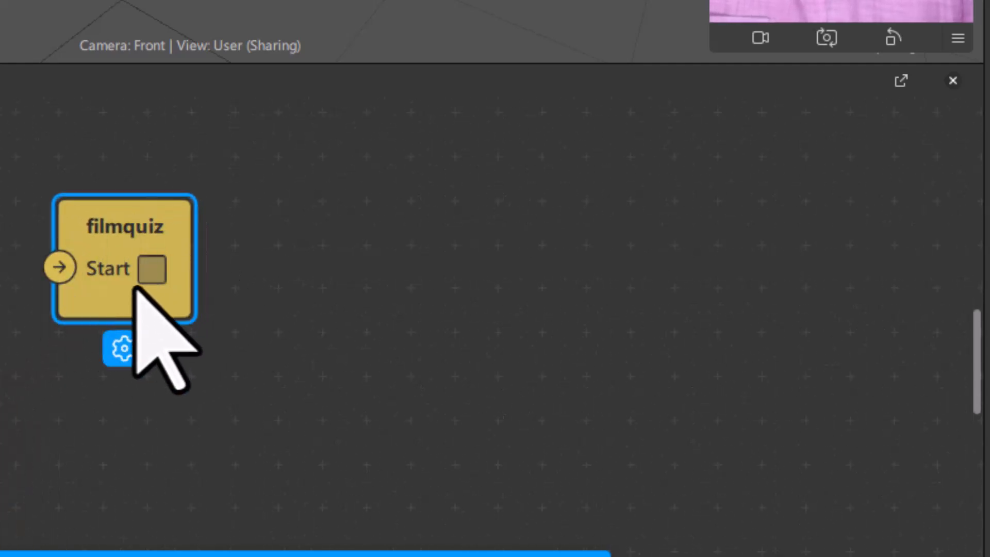
scroll(126, 270, down, 5)
scroll(161, 279, up, 3)
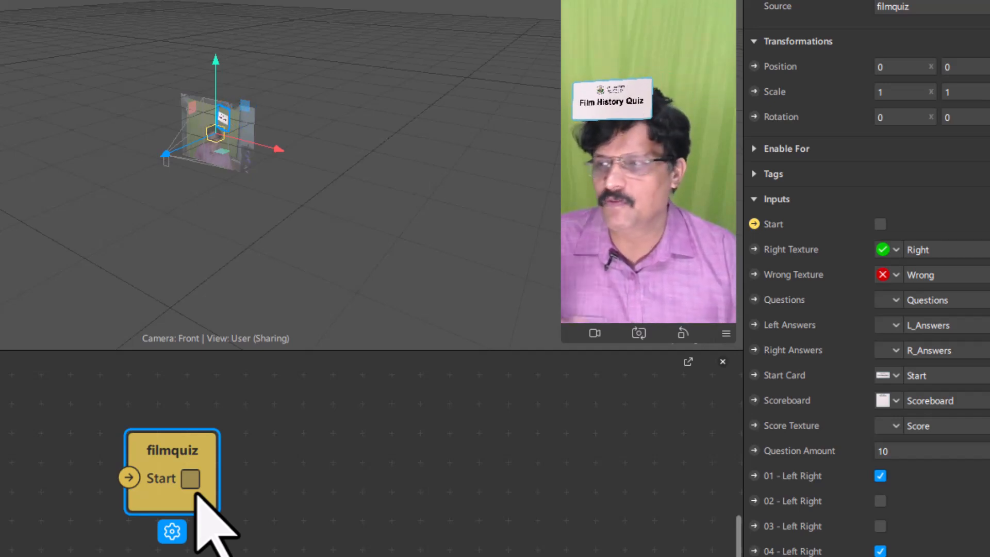
scroll(281, 472, down, 1)
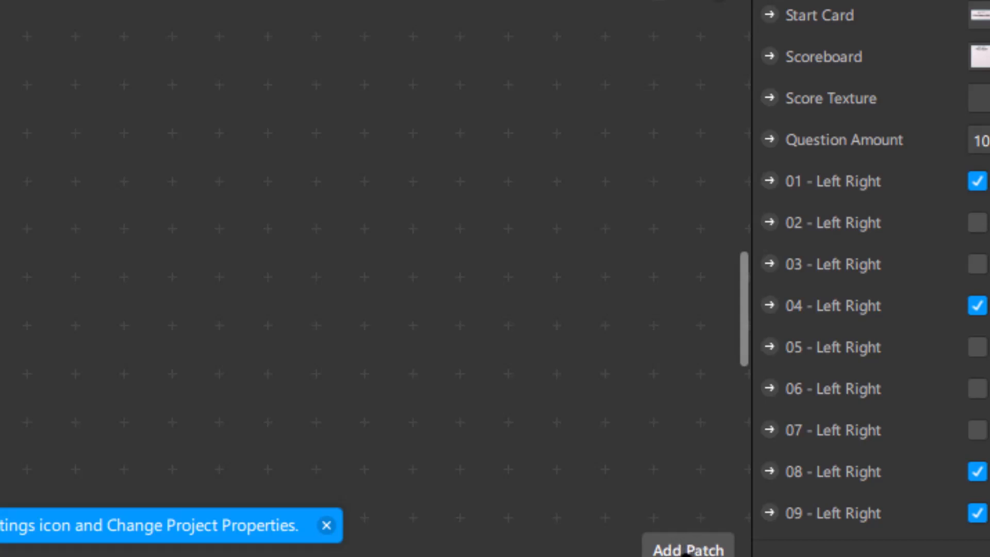
Browse the patch library categories, from Body Landmarks through Shaders.
click(686, 551)
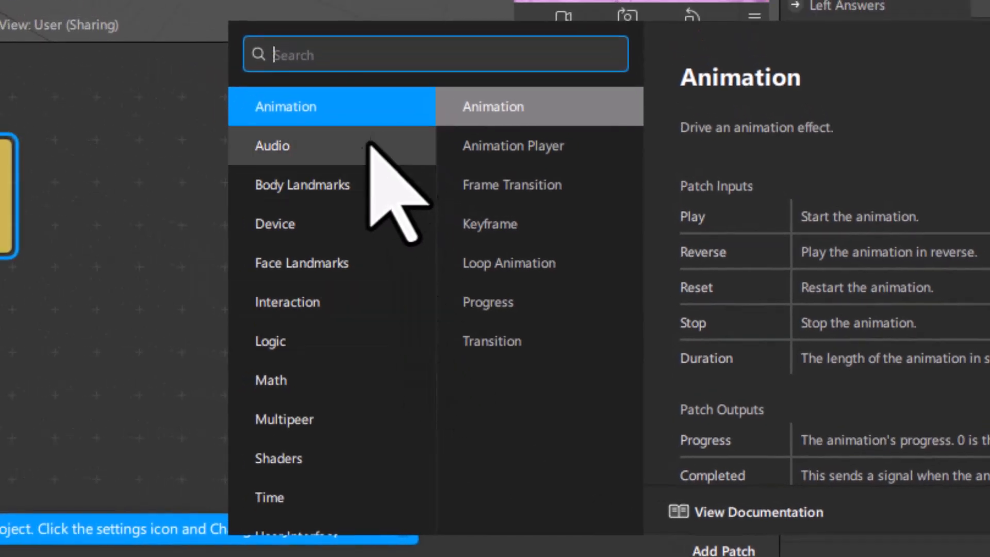
click(365, 183)
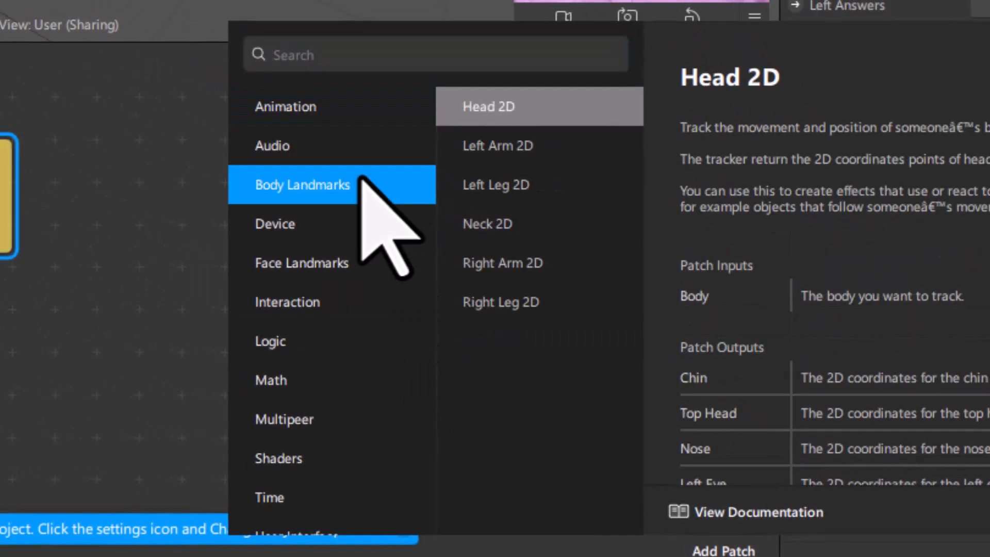
click(352, 221)
click(332, 262)
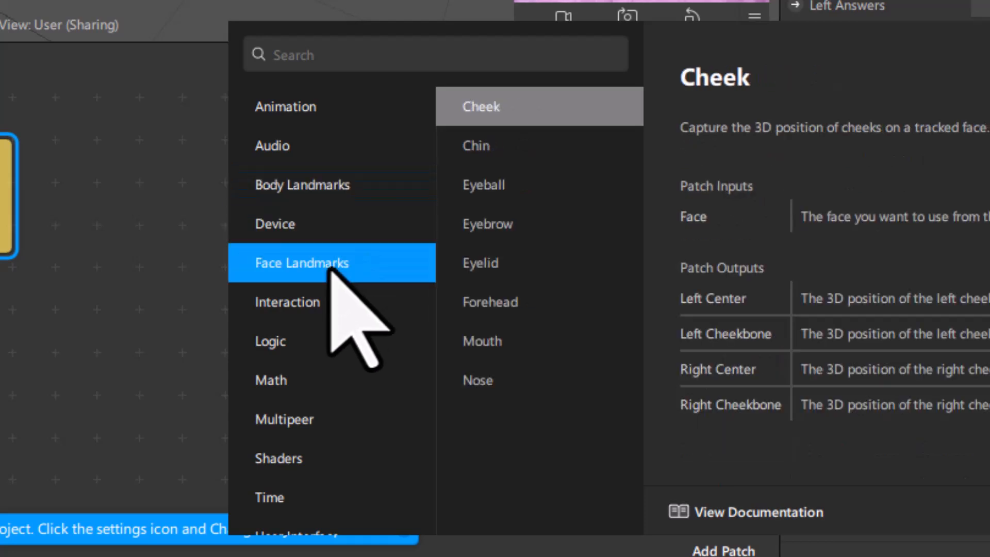
click(332, 303)
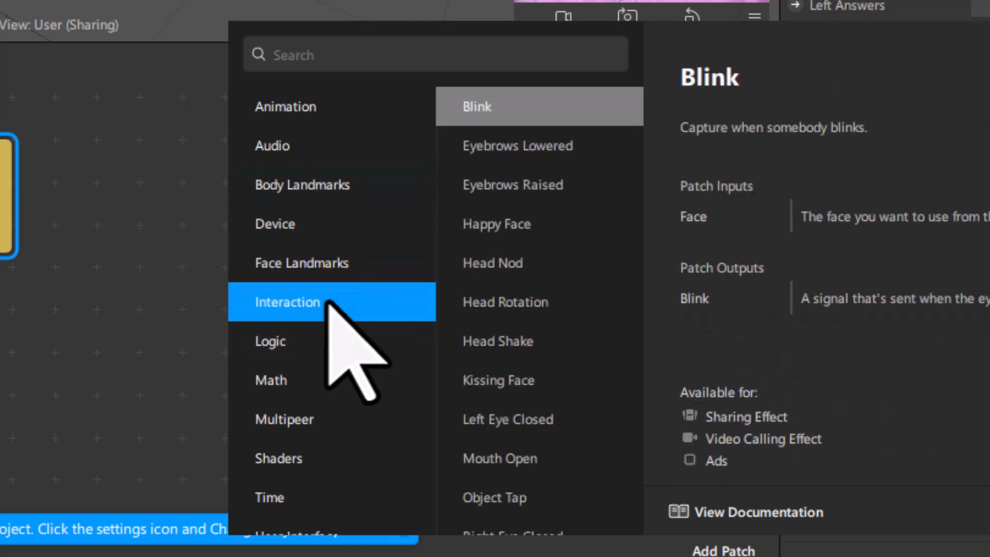
click(318, 344)
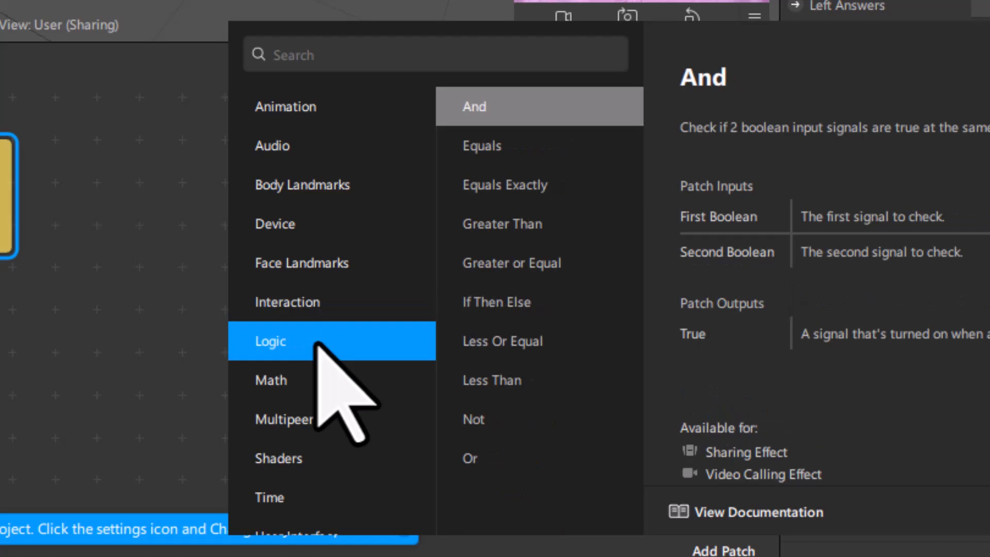
click(318, 379)
click(319, 418)
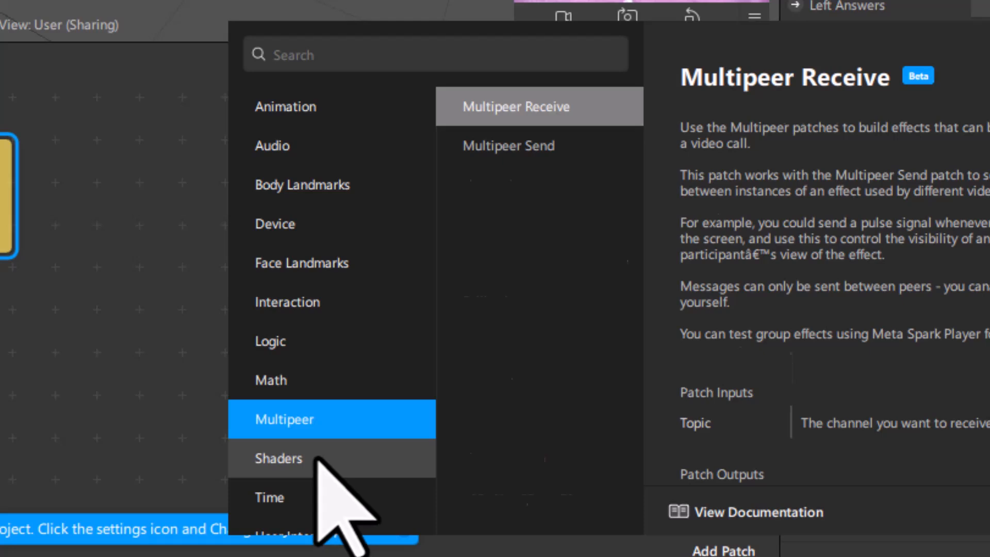
click(318, 458)
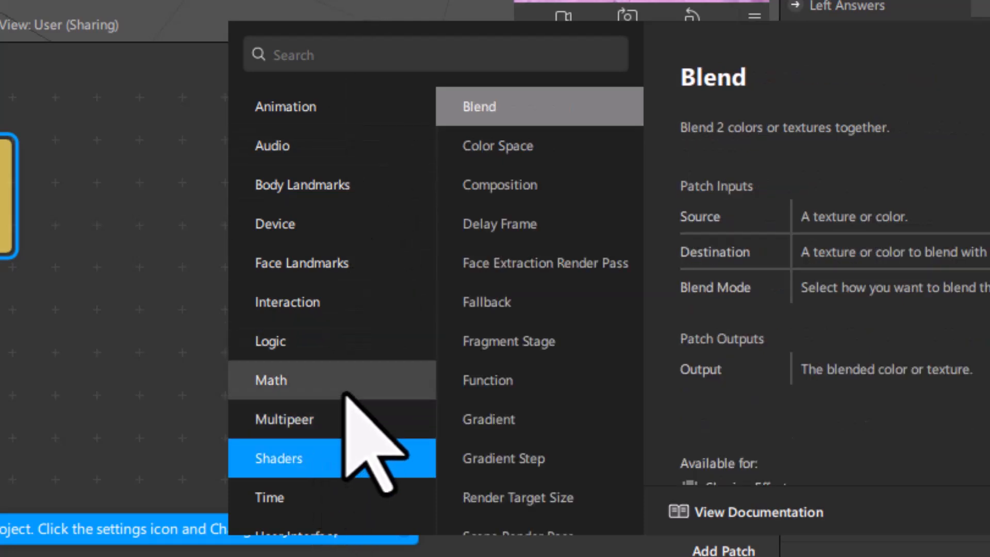
click(316, 225)
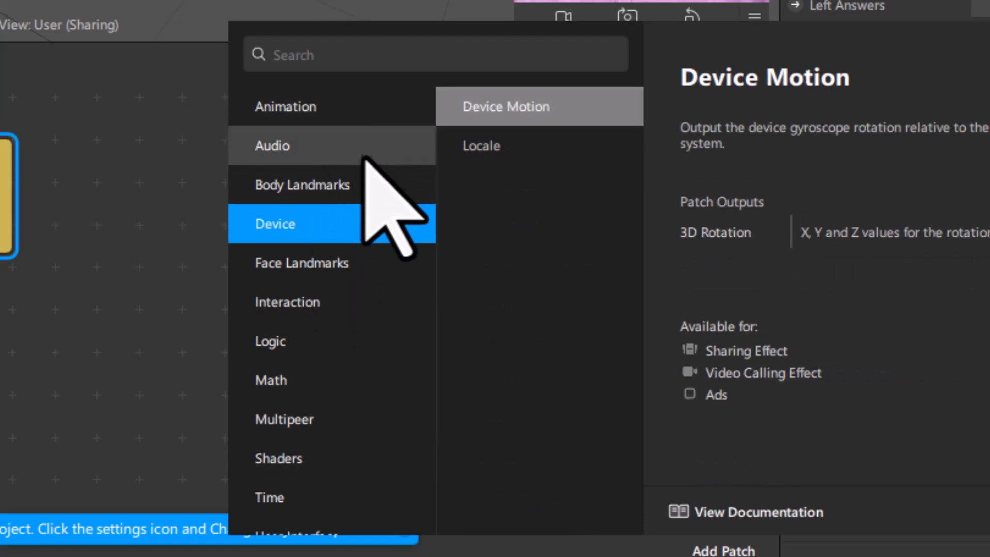
click(341, 272)
scroll(343, 335, down, 3)
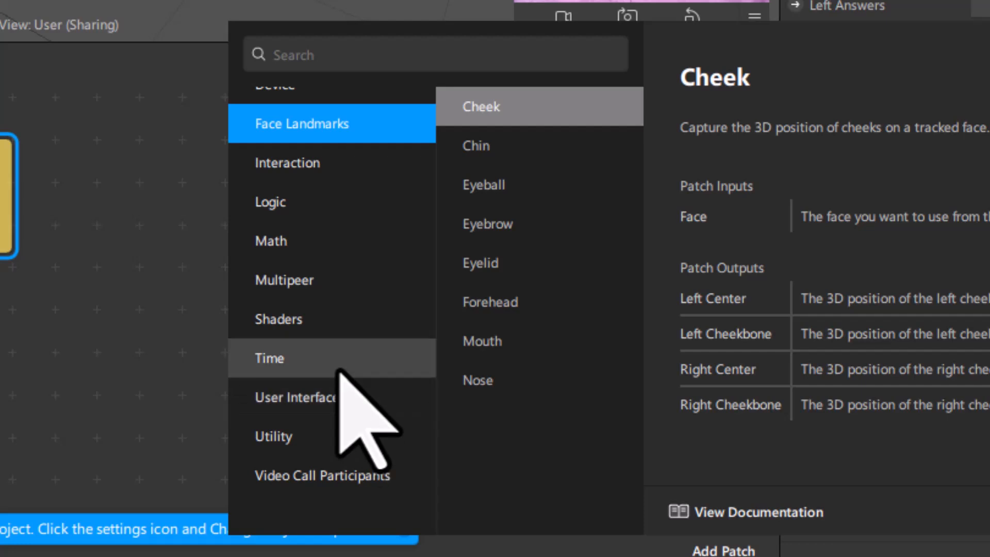
scroll(335, 356, up, 3)
Search 'scre' and add the Screen Tap patch to the graph.
click(329, 57)
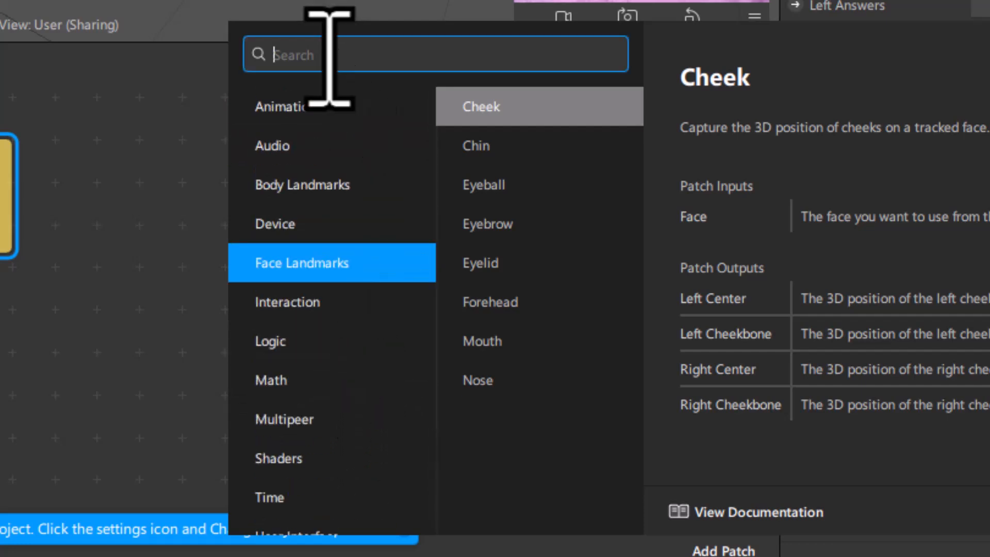
text(screen)
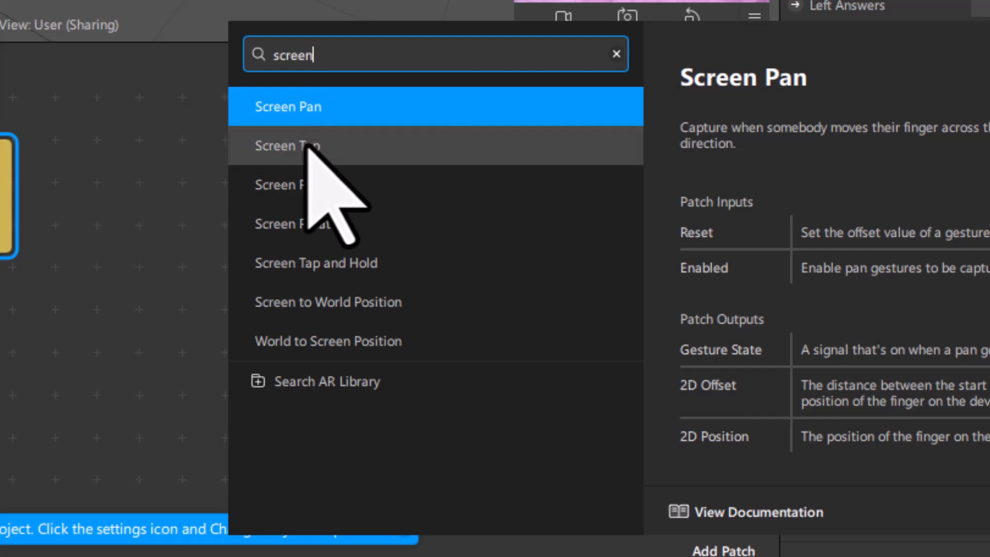
click(308, 145)
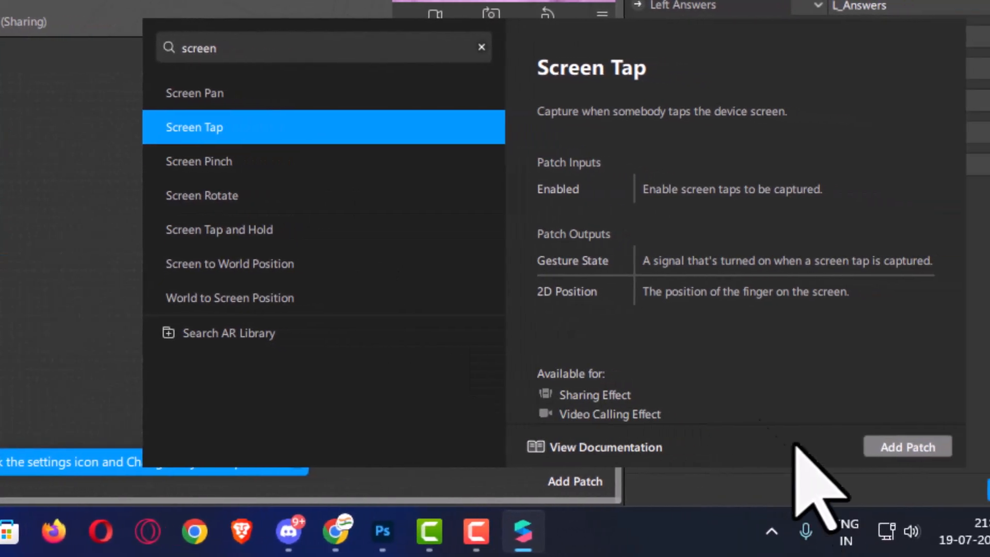
click(889, 447)
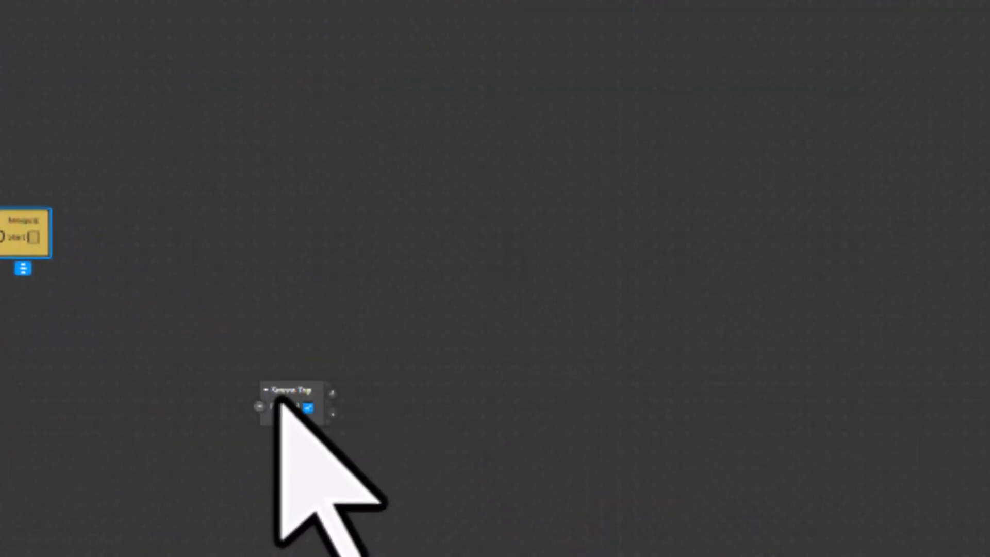
Arrange the Screen Tap node to the left of the filmquiz node.
drag(300, 362, 50, 216)
middle_drag(315, 405, 577, 454)
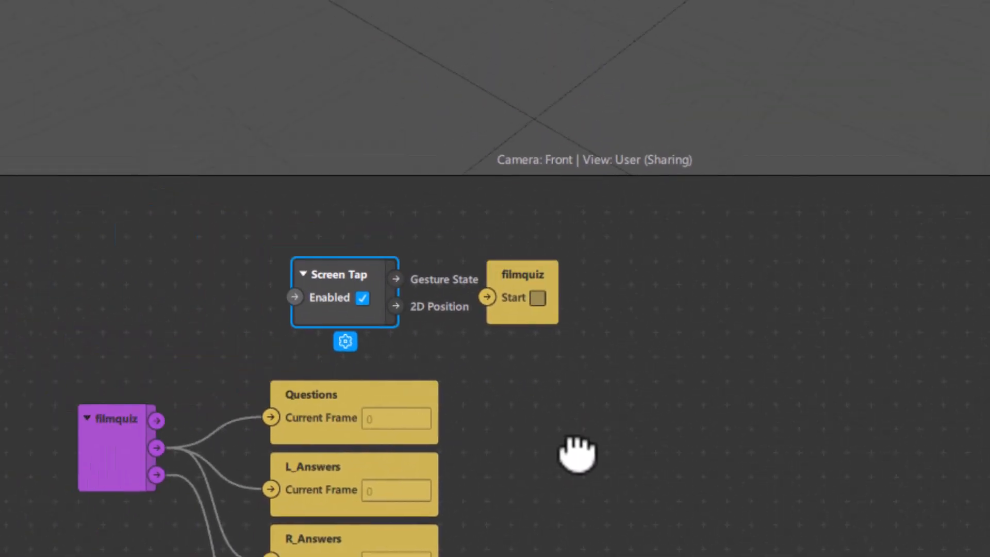
scroll(384, 392, up, 6)
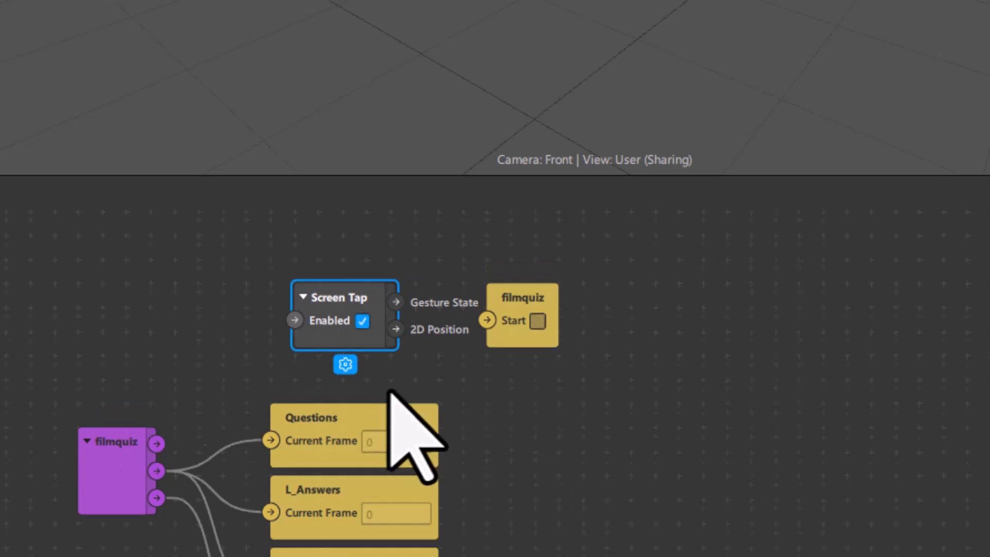
scroll(384, 393, down, 5)
scroll(383, 392, up, 5)
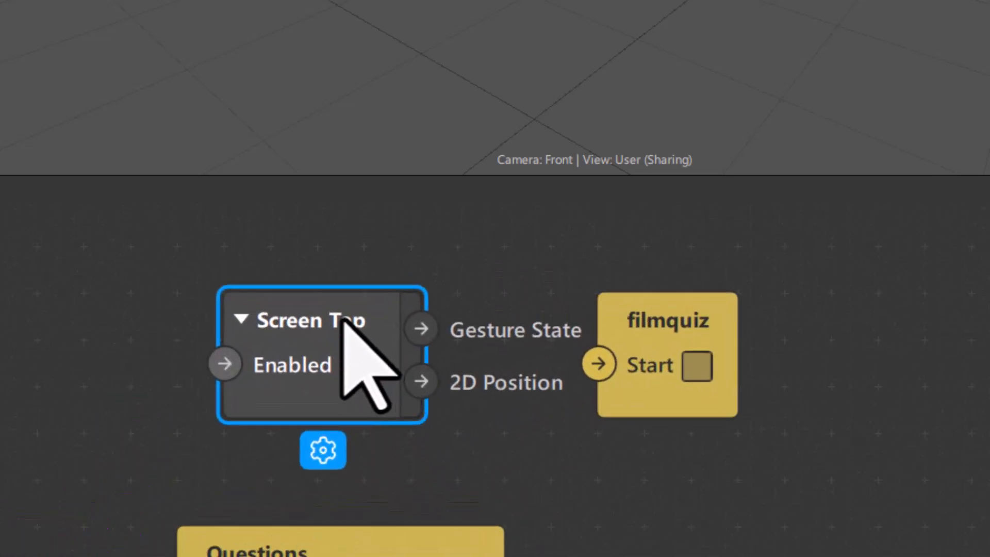
drag(312, 301, 232, 280)
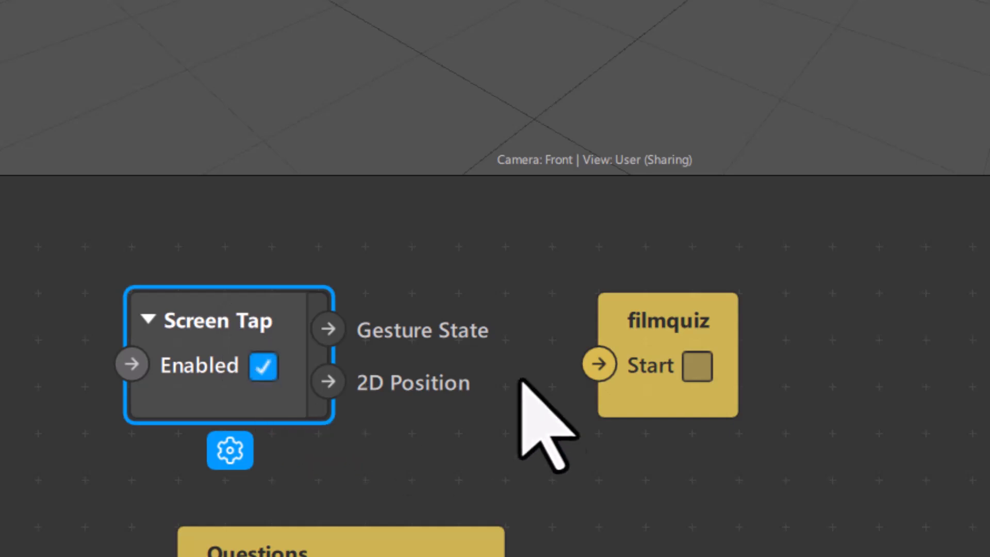
drag(637, 306, 772, 310)
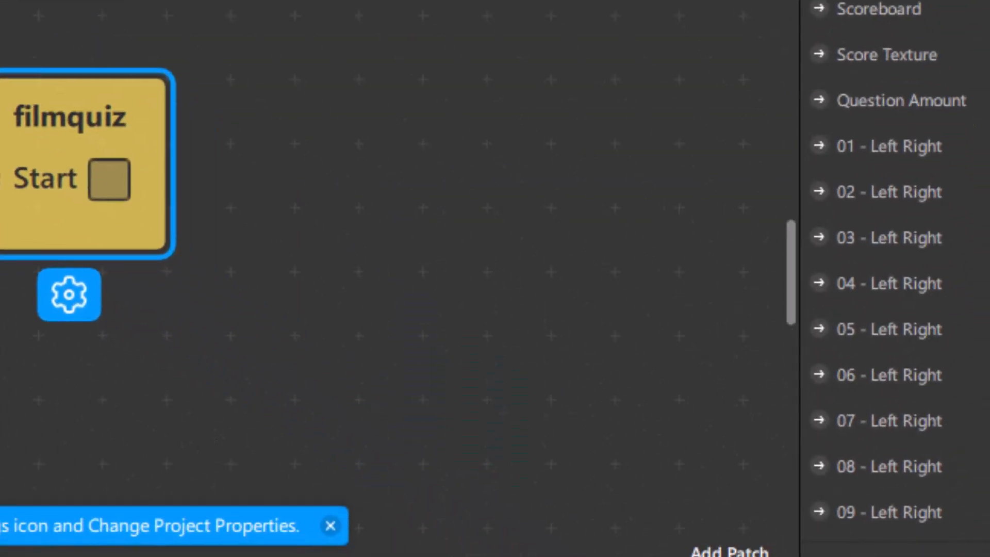
Add a Switch patch via 'swit' and place it between Screen Tap and filmquiz.
click(729, 553)
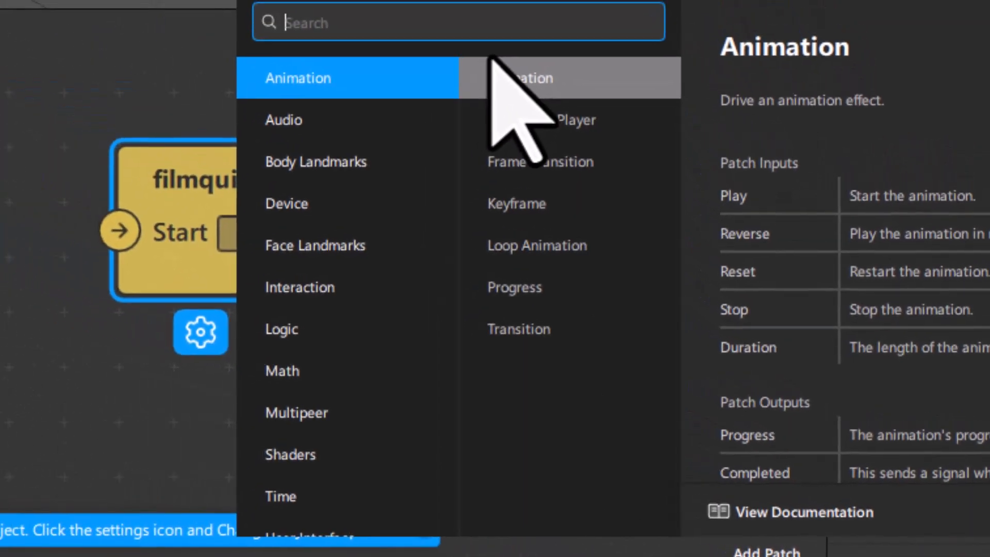
text(switch)
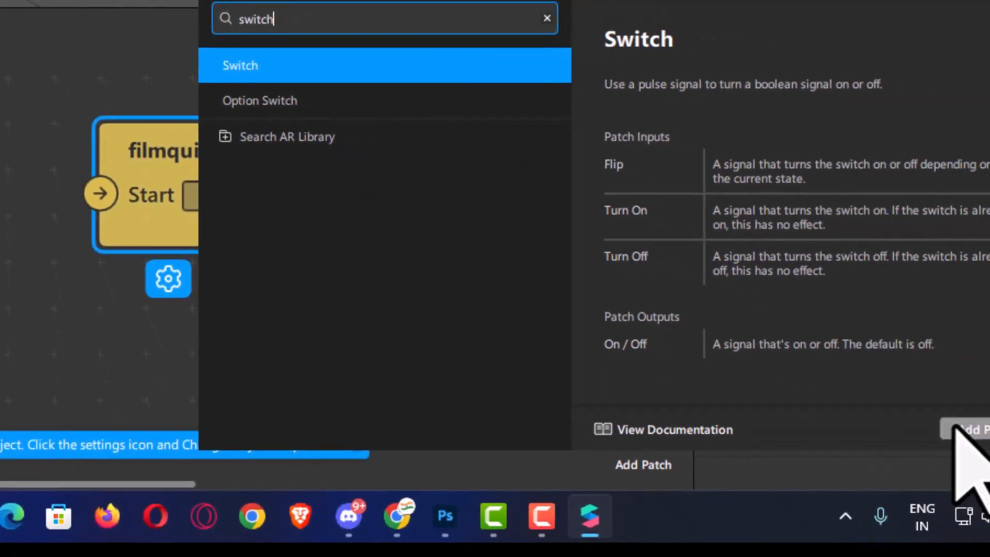
click(956, 429)
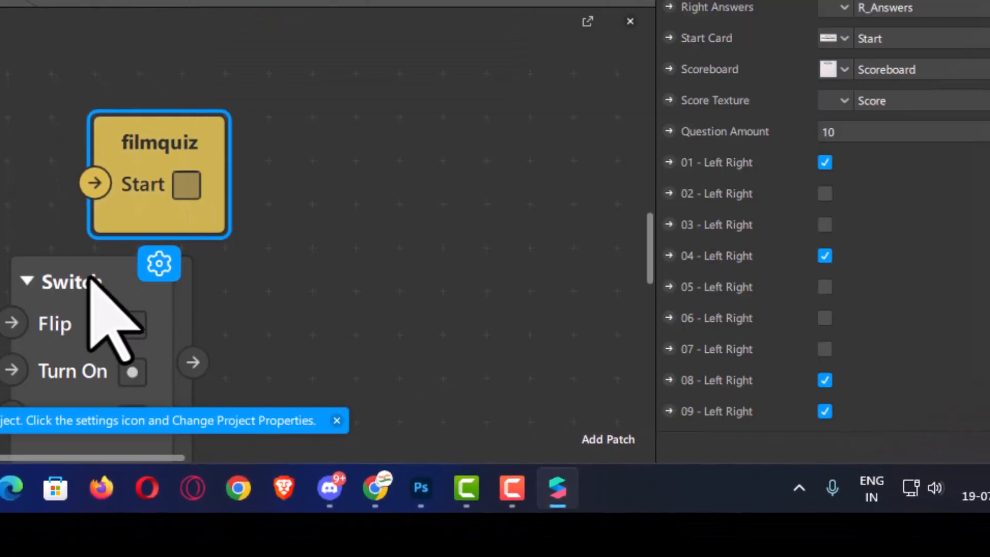
drag(71, 275, 330, 205)
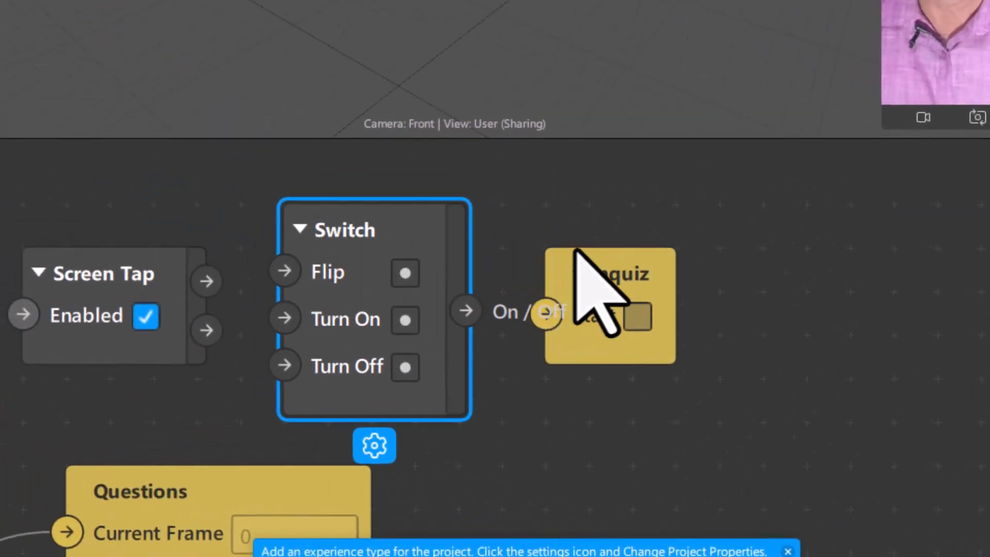
drag(592, 258, 749, 250)
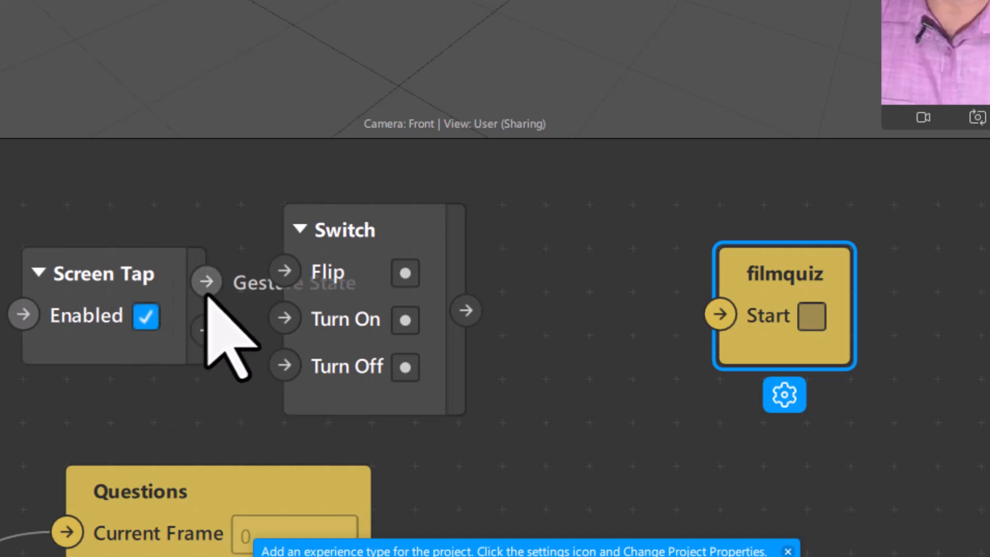
Wire Screen Tap into Switch Turn On and the Switch output into filmquiz Start.
drag(207, 283, 277, 326)
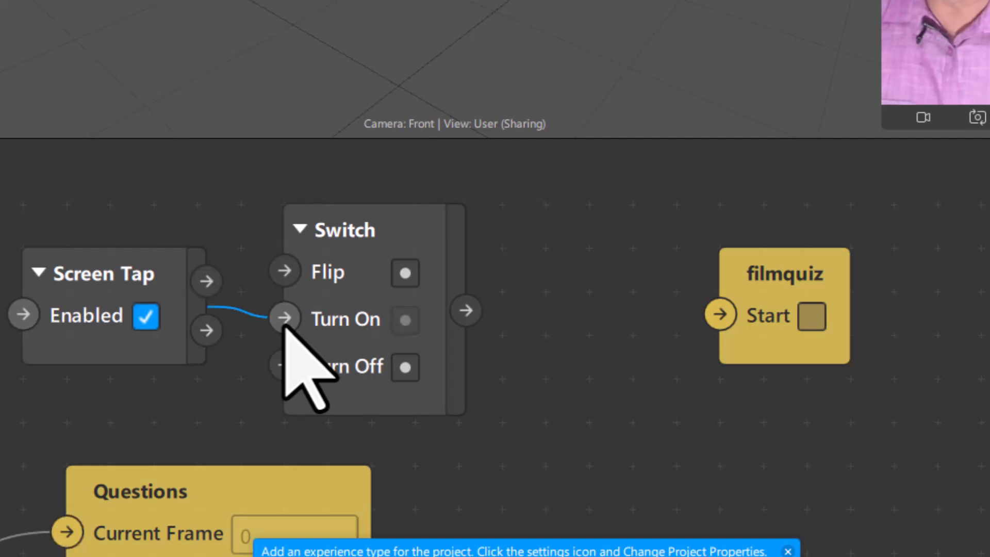
drag(105, 258, 2, 243)
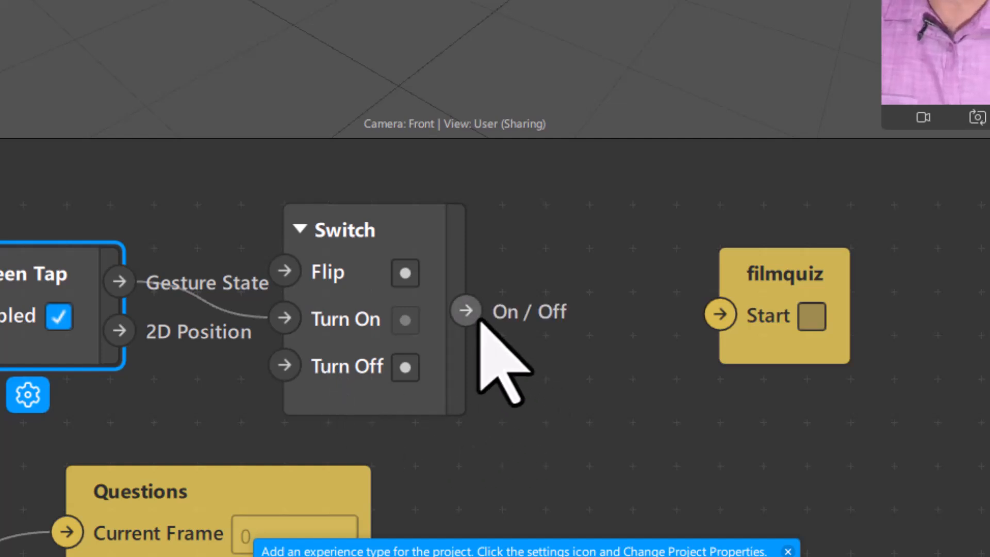
drag(465, 311, 719, 318)
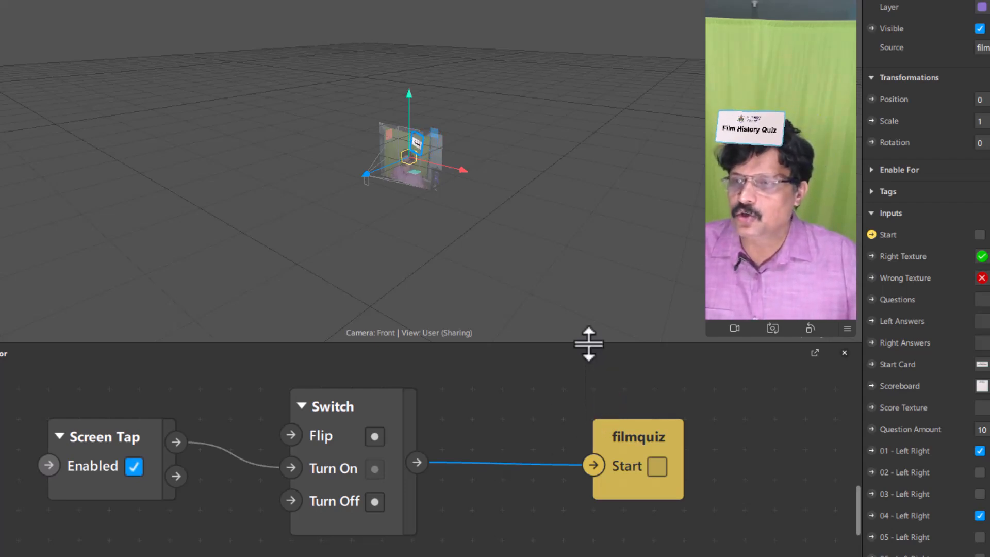
Enlarge the viewport and simulator, and set the preview to Simulate Touch.
drag(588, 340, 595, 466)
drag(704, 332, 625, 400)
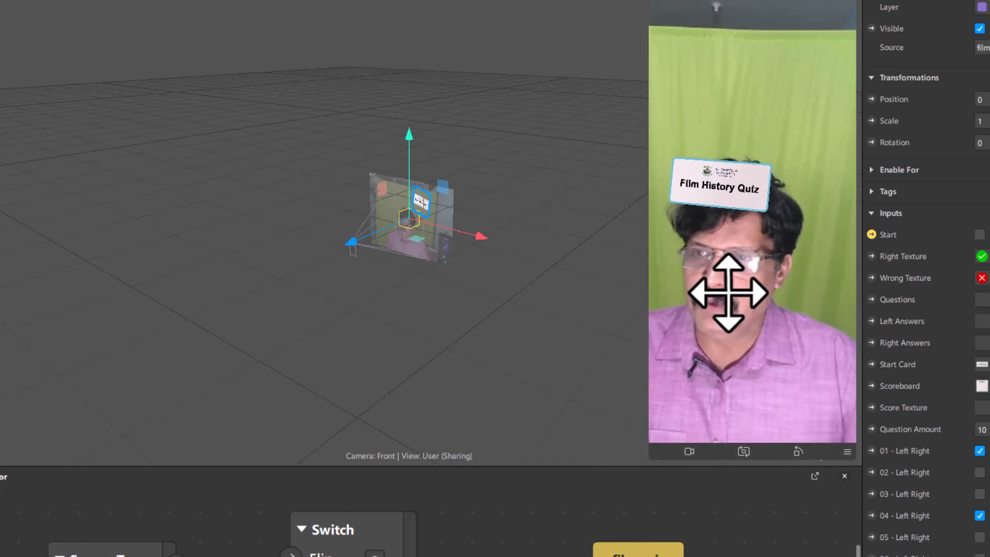
click(819, 480)
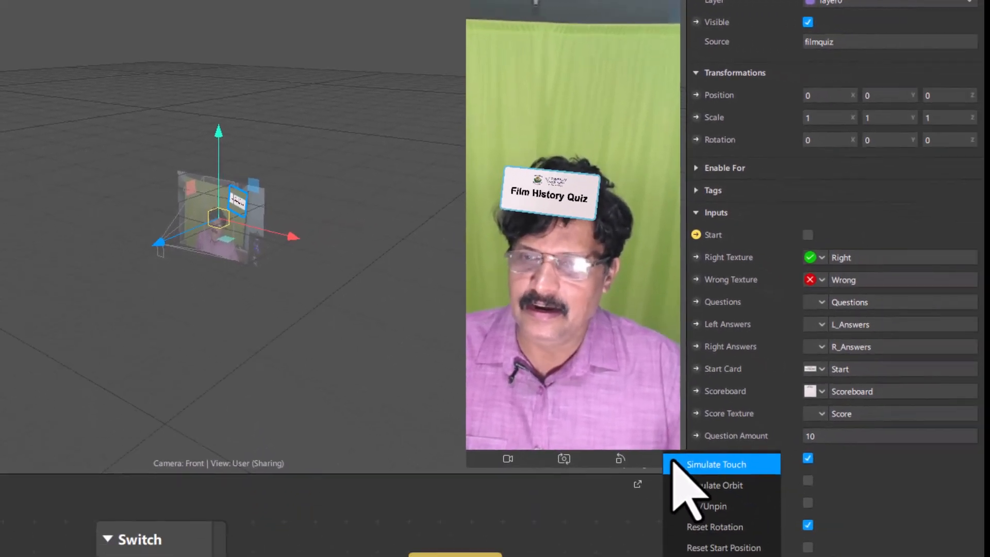
click(680, 485)
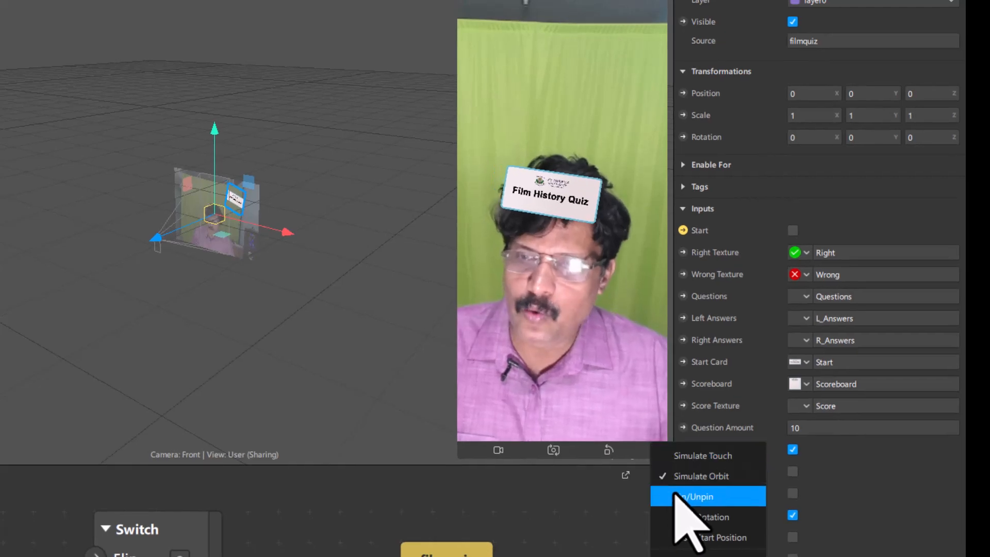
click(694, 456)
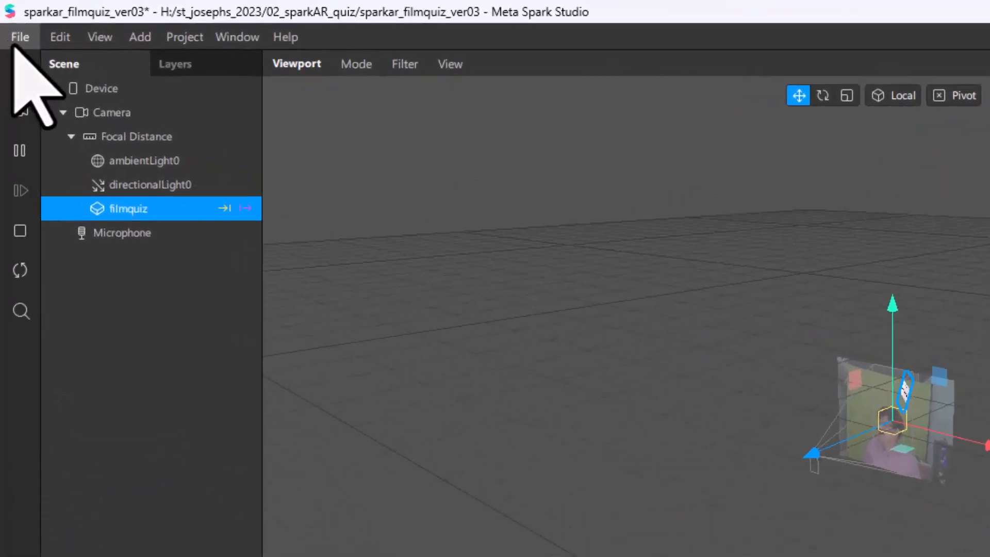
Save the project, then connect Gesture State to the Switch's Turn On input.
click(10, 19)
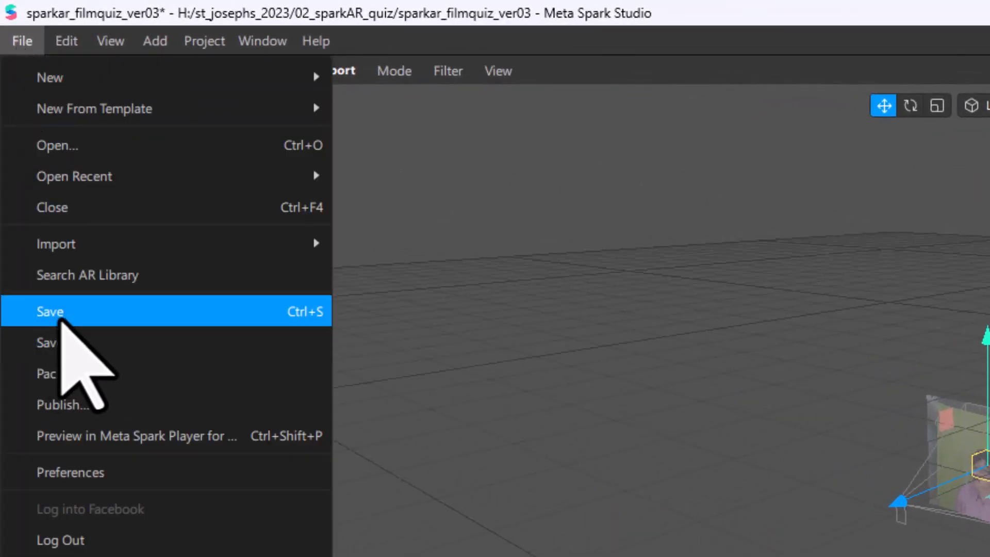
click(61, 315)
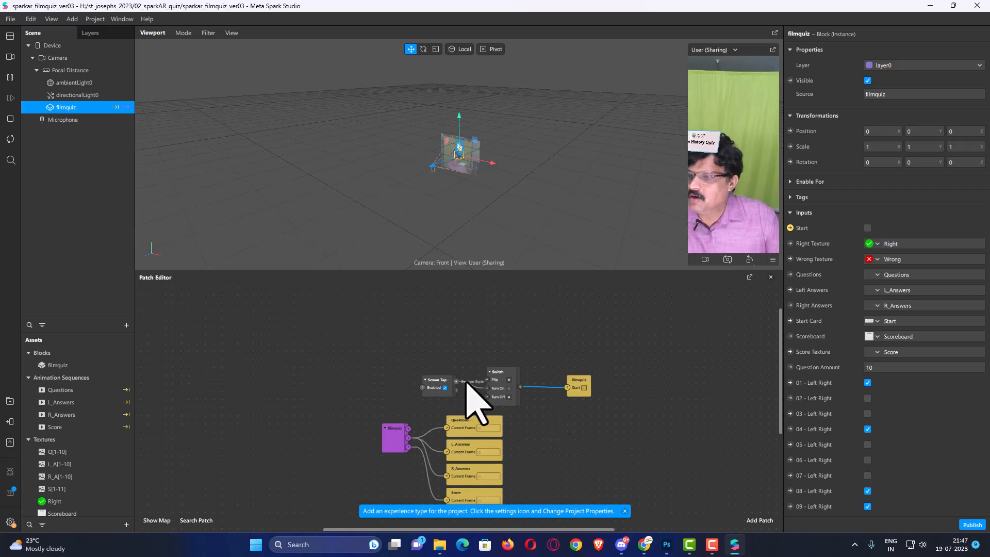
drag(467, 383, 487, 388)
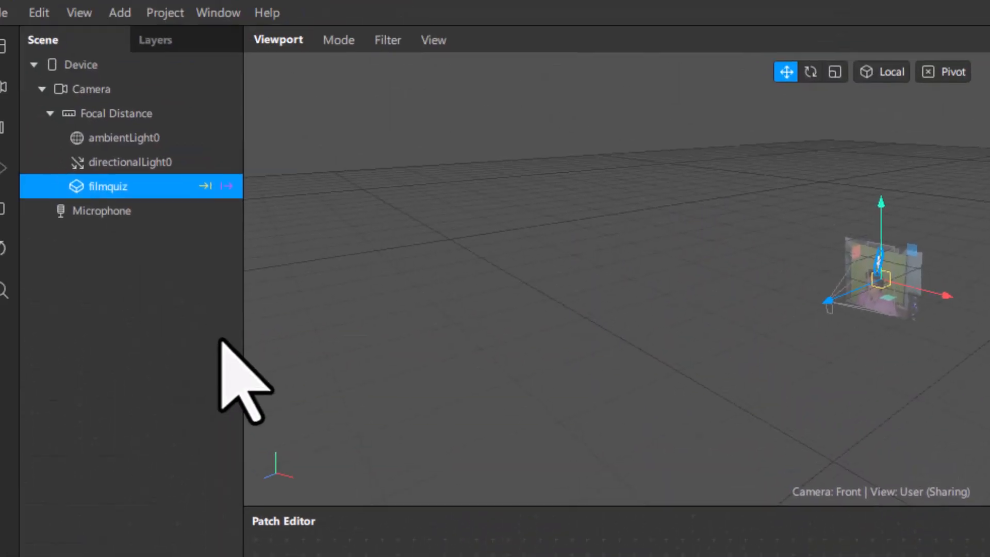
Add a Camera patch to the patch graph from the scene's Camera.
click(93, 86)
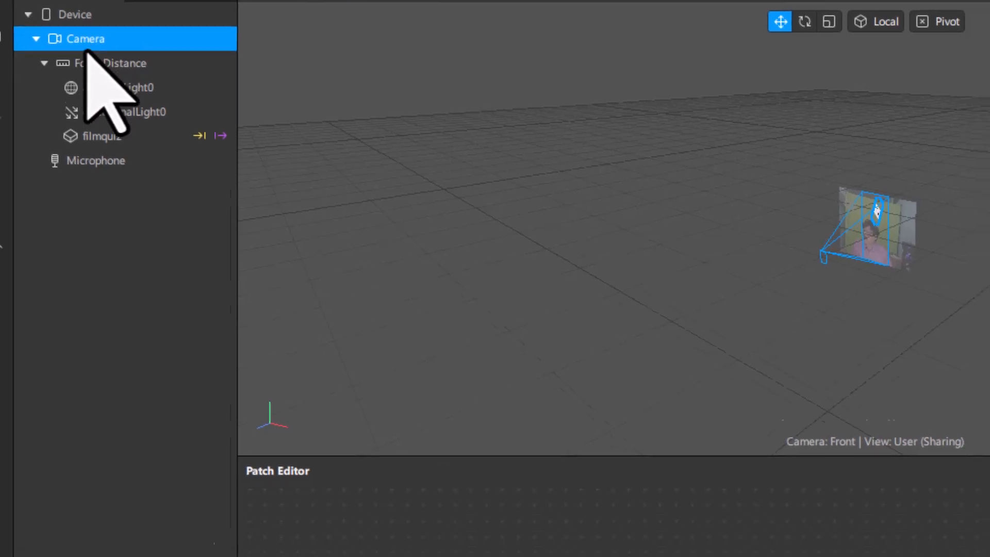
drag(111, 116, 263, 311)
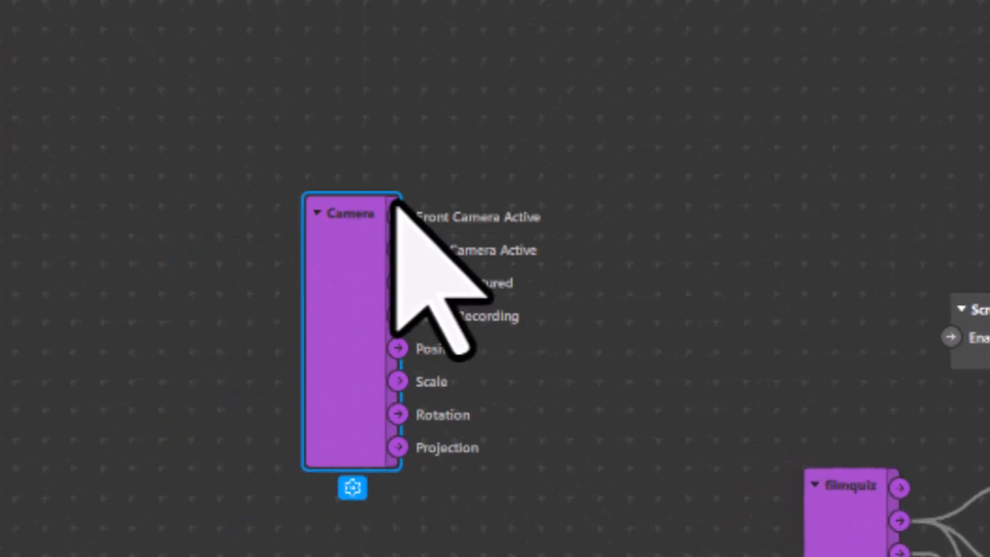
drag(554, 133, 561, 130)
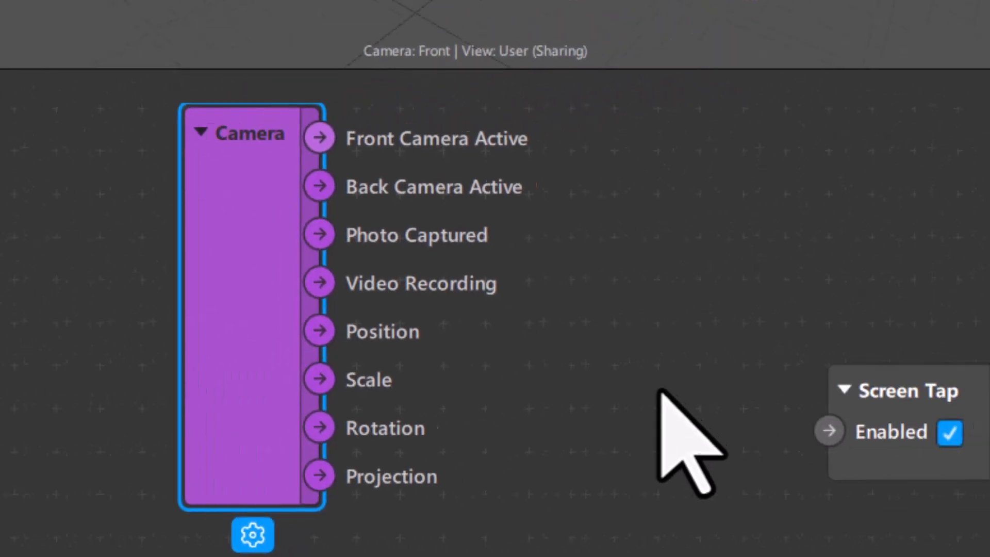
Place filmquiz above Switch and wire Camera's Video Recording output to filmquiz Start.
middle_drag(973, 382, 630, 411)
middle_drag(315, 428, 115, 411)
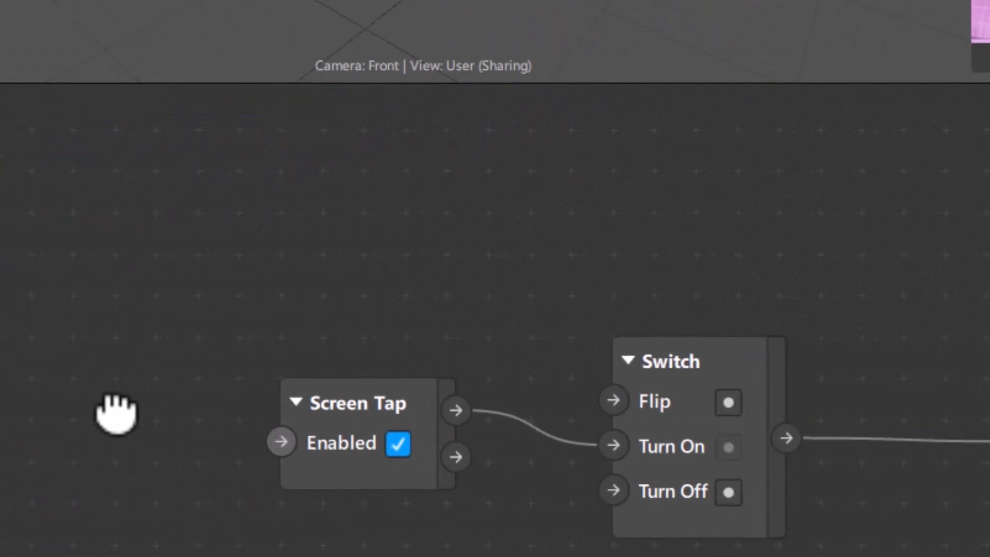
drag(987, 268, 482, 149)
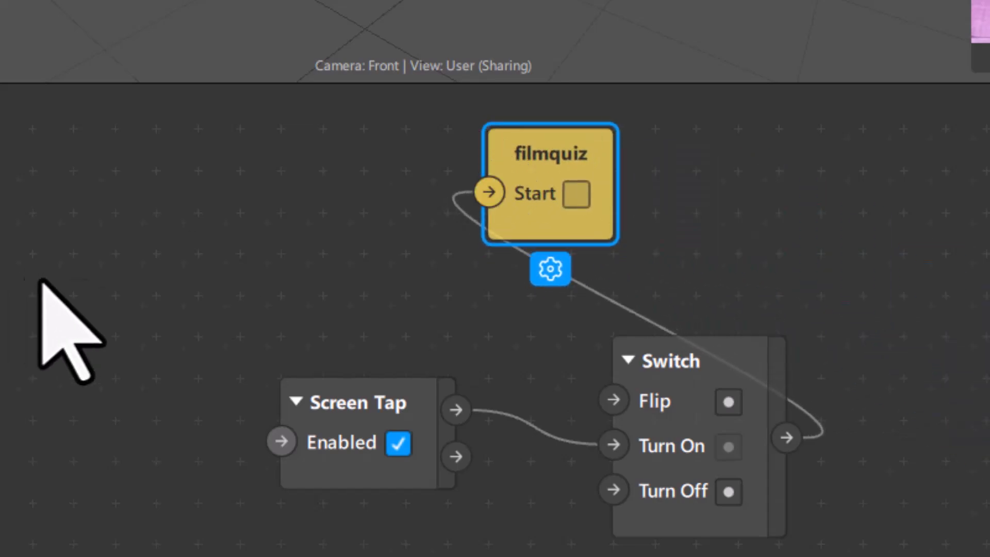
middle_drag(26, 276, 199, 331)
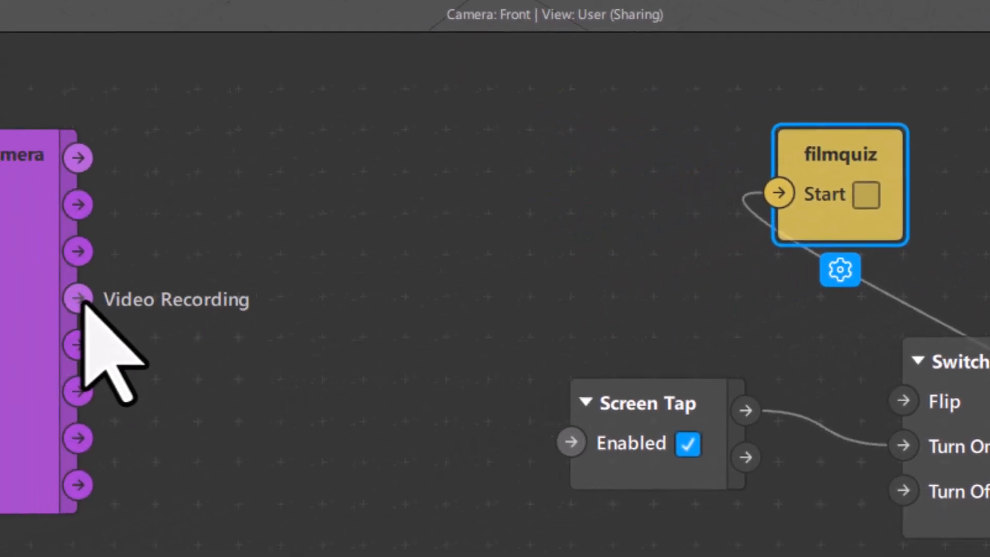
drag(133, 289, 810, 177)
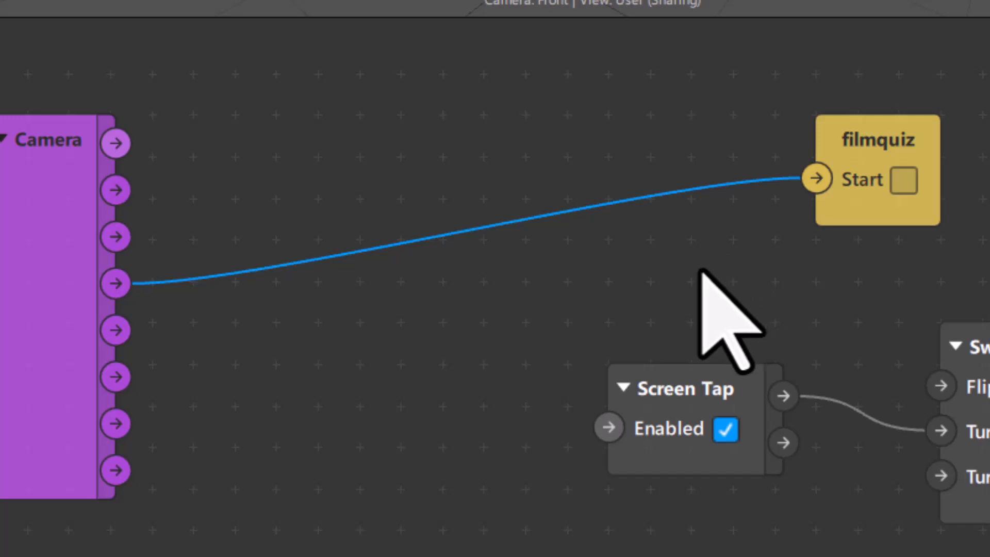
scroll(473, 304, down, 1)
scroll(469, 304, up, 3)
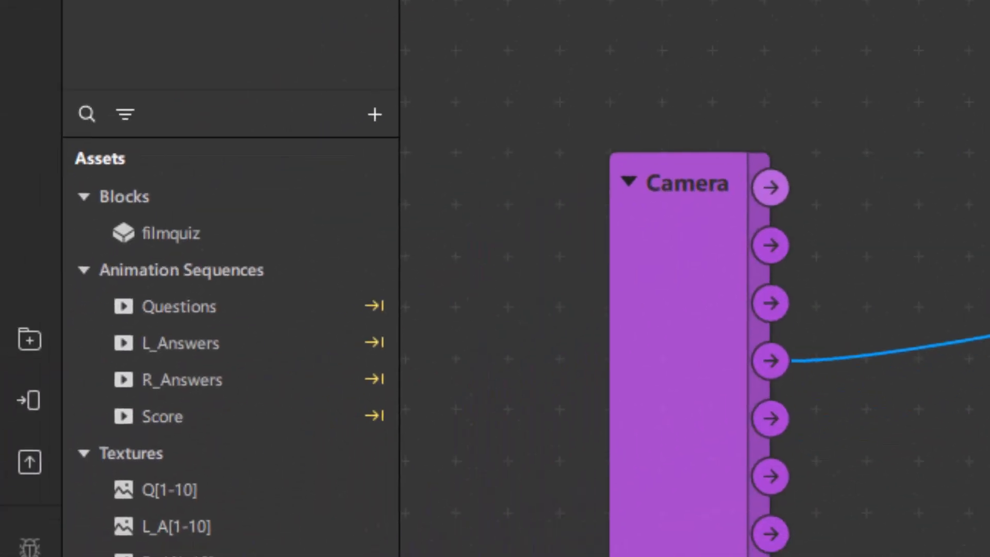
Wire the Switch output into filmquiz Start and place filmquiz to the Switch's right.
click(29, 399)
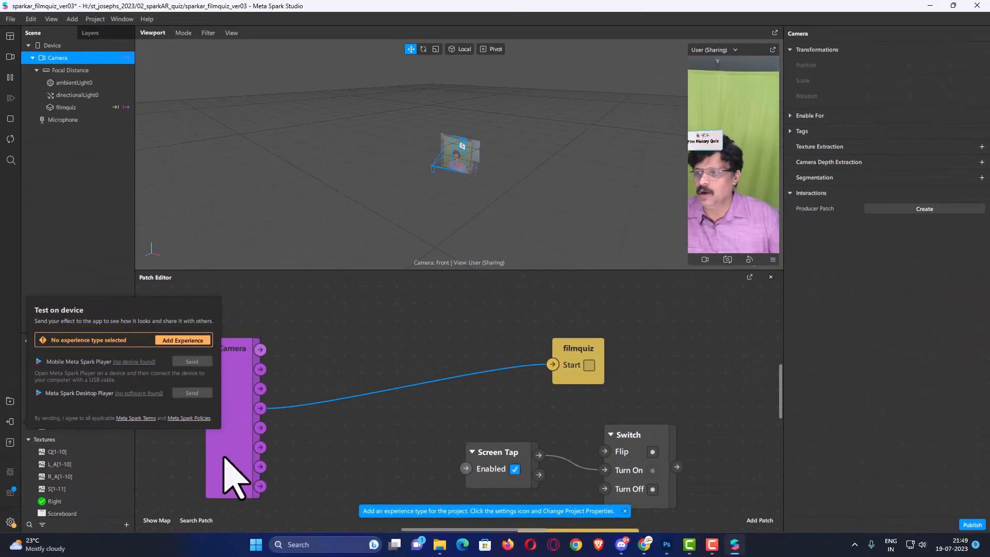
click(345, 398)
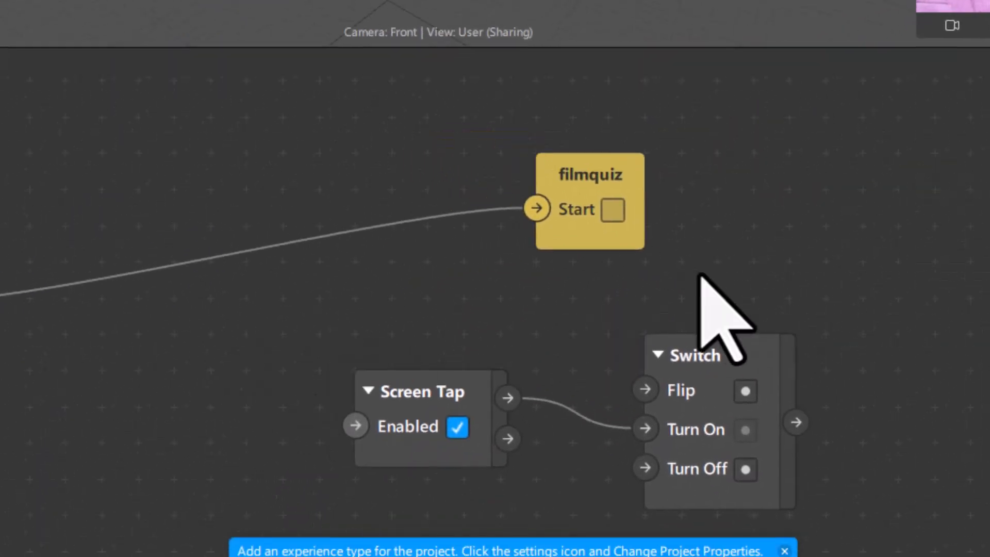
drag(612, 181, 970, 213)
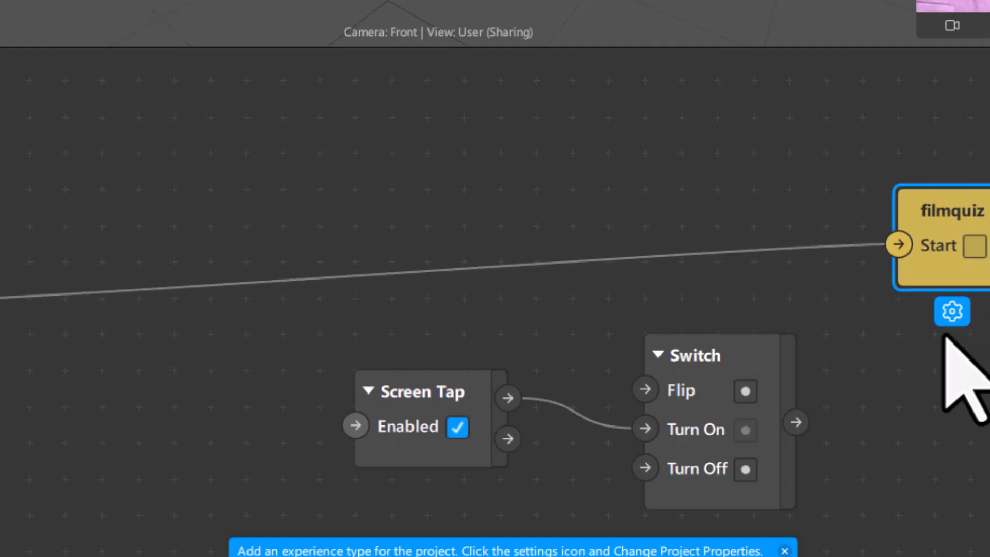
drag(798, 422, 894, 241)
drag(533, 282, 421, 233)
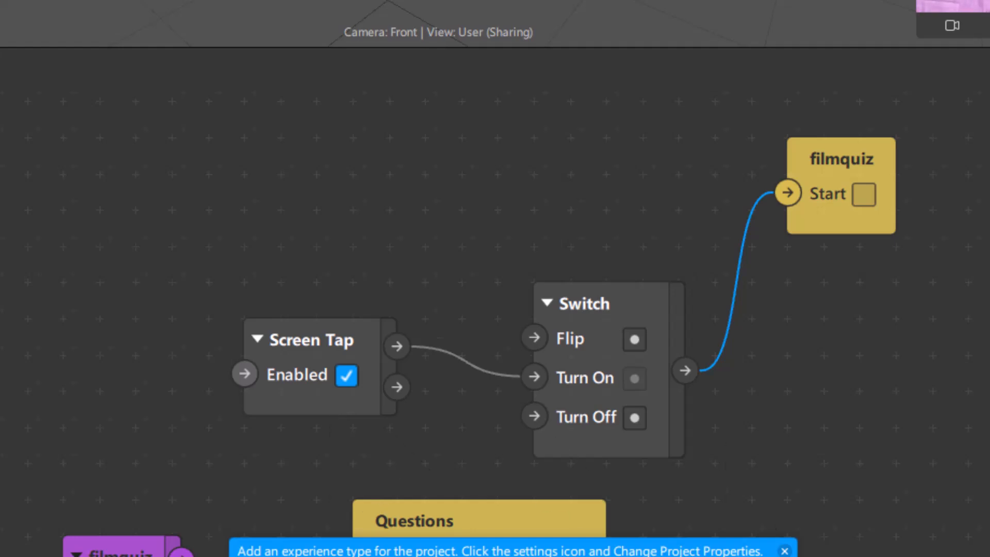
drag(846, 167, 966, 305)
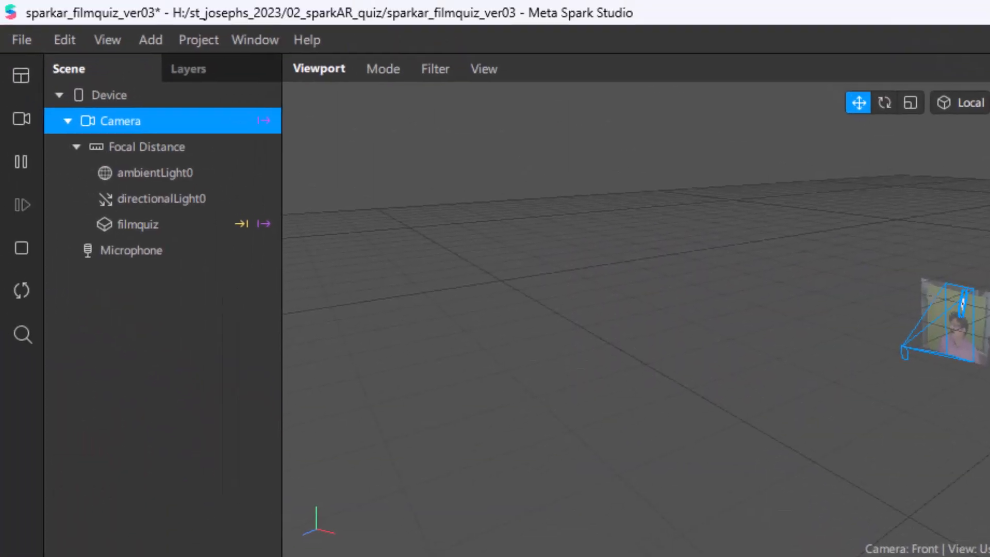
Create a Conditional Instruction from the Device's Instructions and position the patch up and right.
click(122, 95)
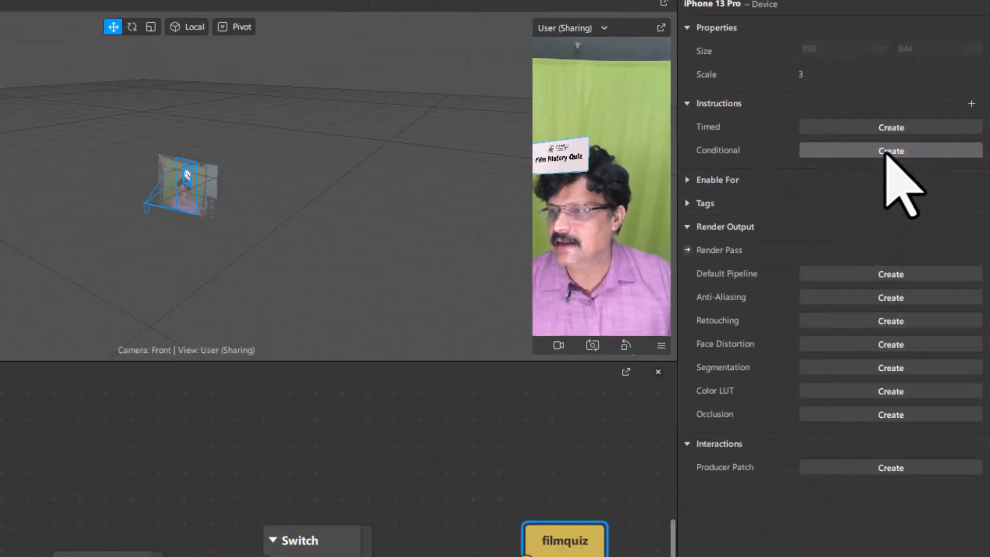
click(756, 338)
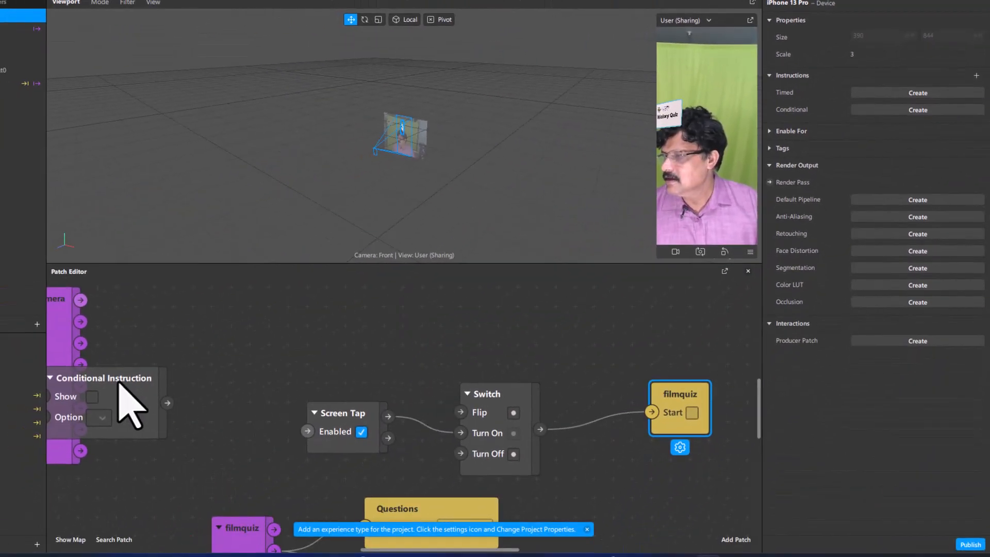
drag(120, 385, 350, 298)
middle_drag(238, 364, 158, 441)
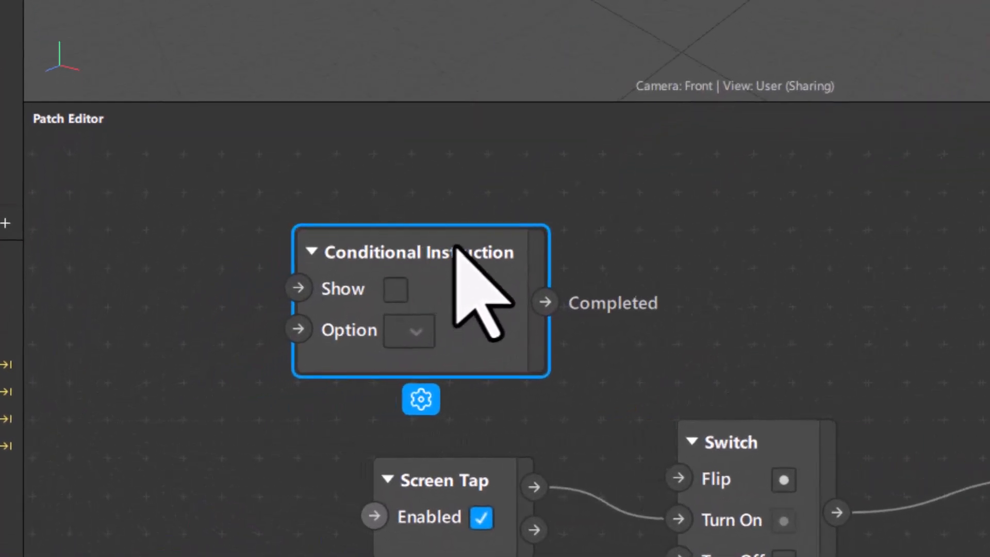
drag(455, 247, 887, 194)
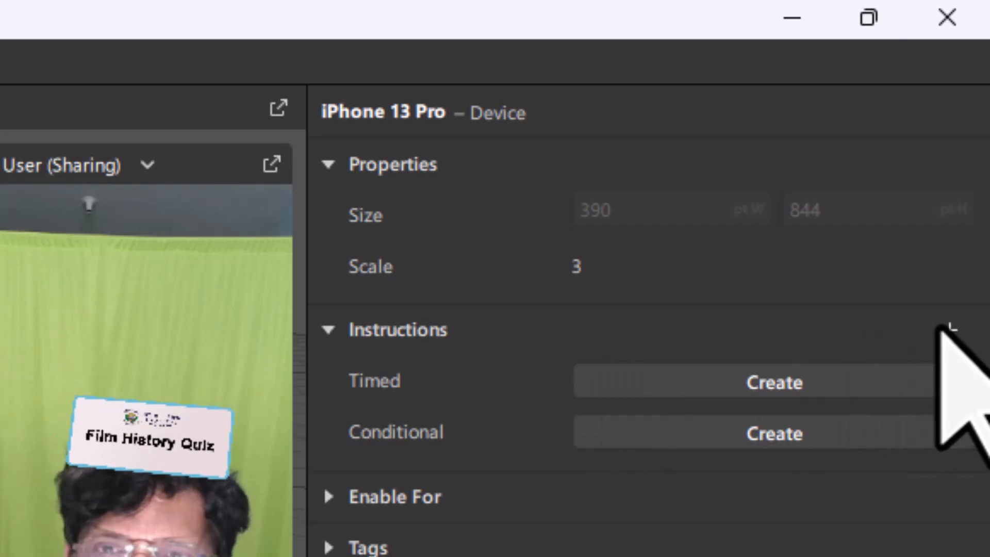
Search the instruction list for 'tap to' and insert the Tap to play instruction.
click(948, 328)
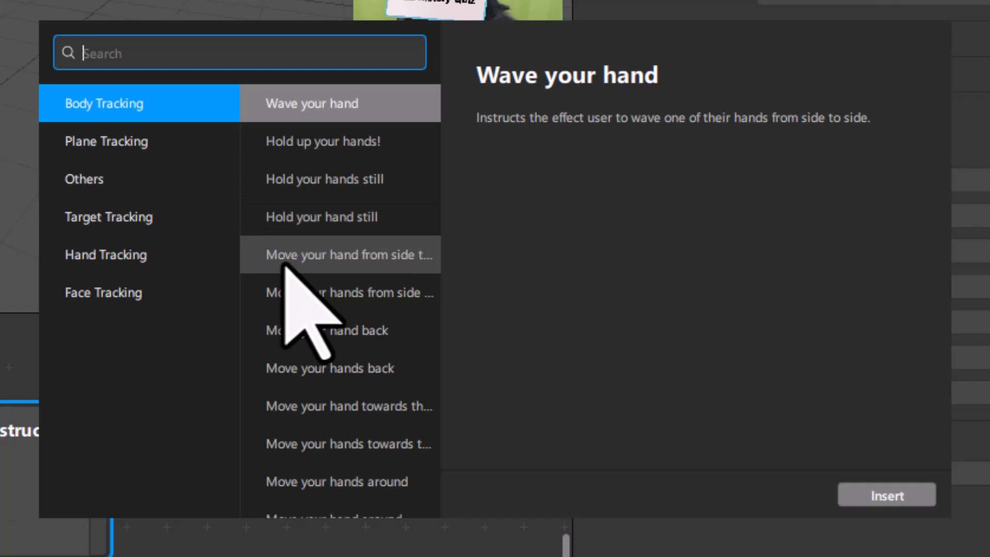
scroll(286, 268, down, 8)
scroll(286, 268, up, 8)
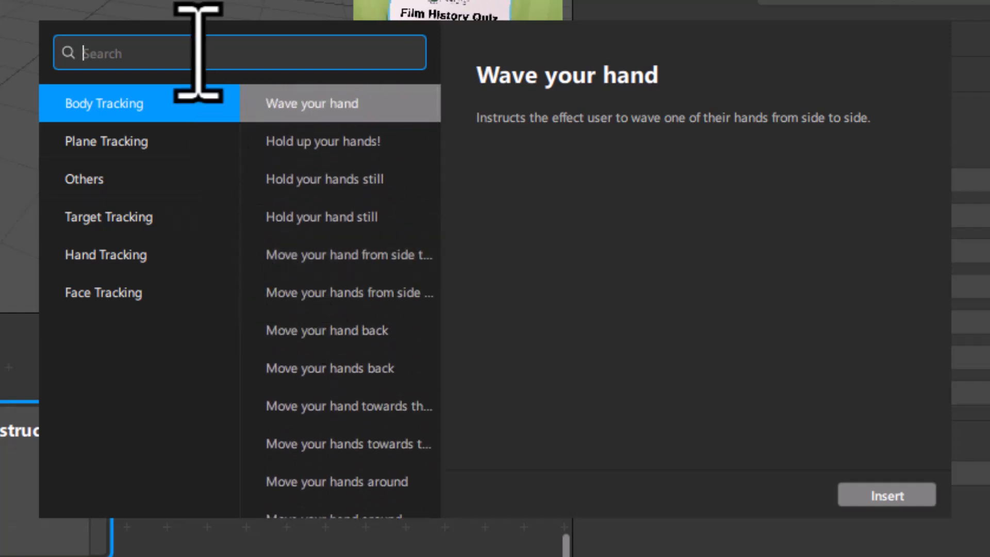
text(ra)
key(BackSpace)
key(BackSpace)
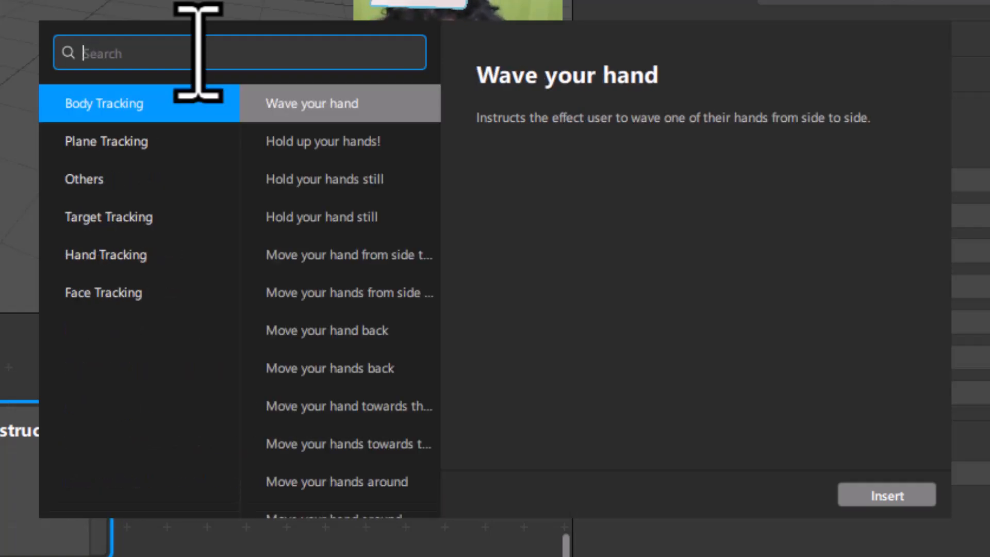
text(tap t)
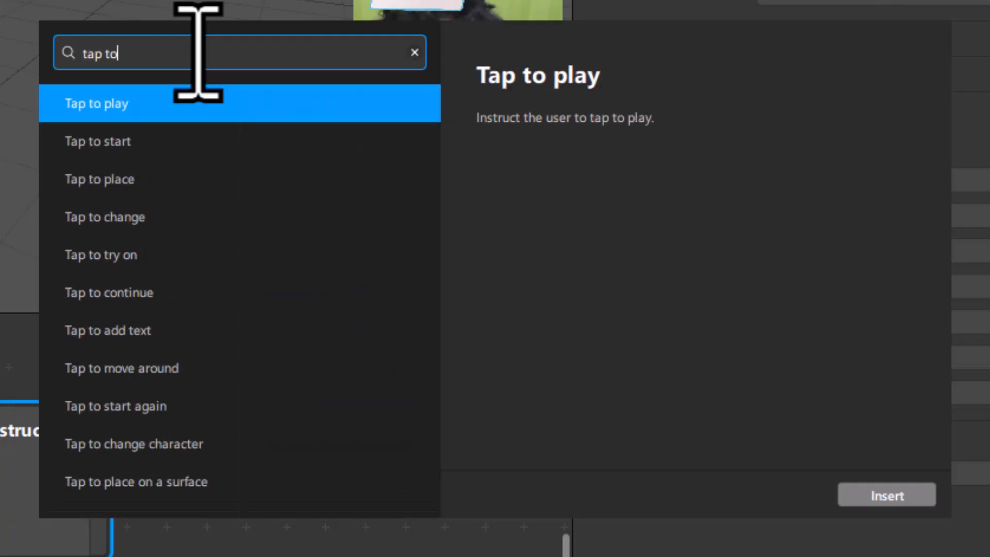
text(o)
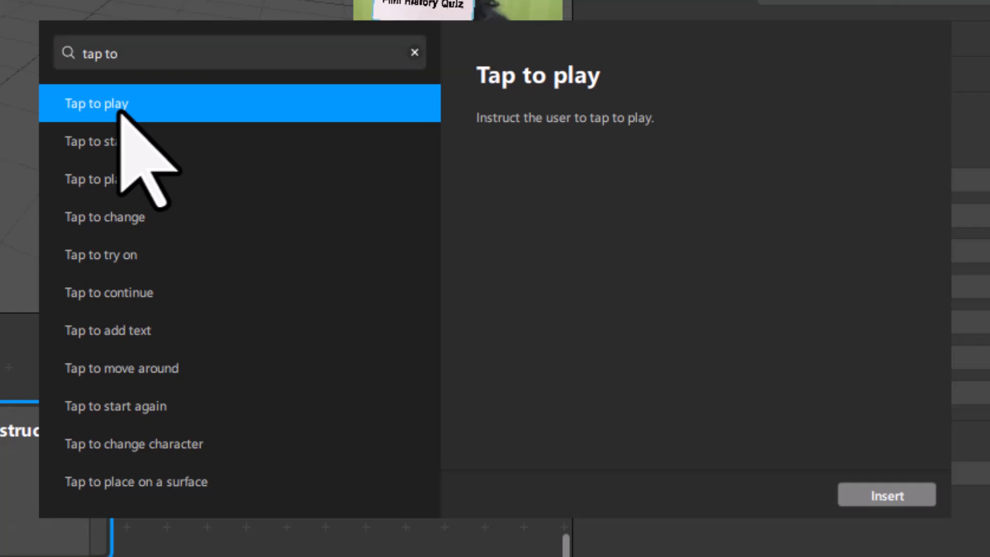
click(902, 494)
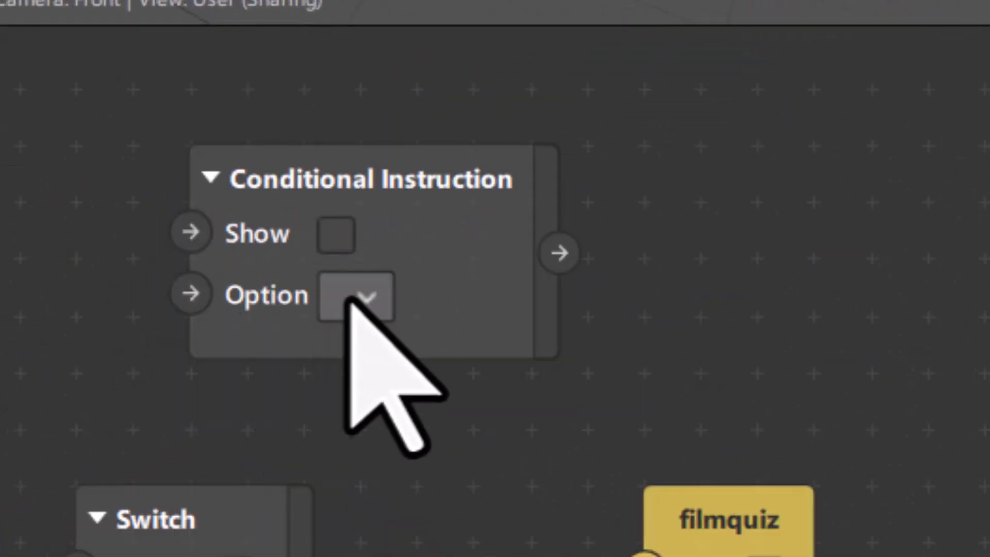
Set the Conditional Instruction's Option to Tap to play and rearrange it and the Switch patch.
click(353, 296)
click(384, 307)
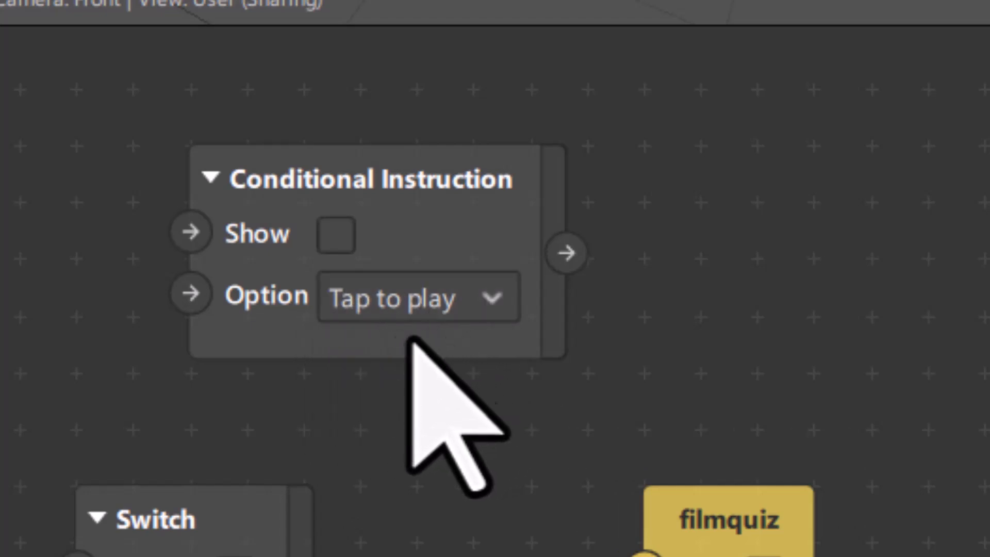
drag(552, 165, 593, 149)
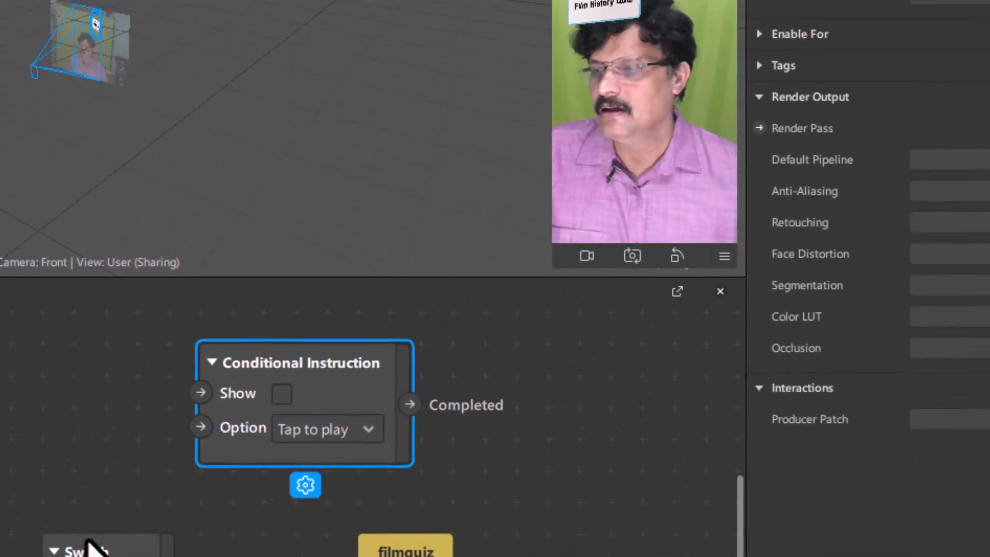
click(134, 518)
drag(80, 541, 16, 534)
drag(287, 362, 350, 362)
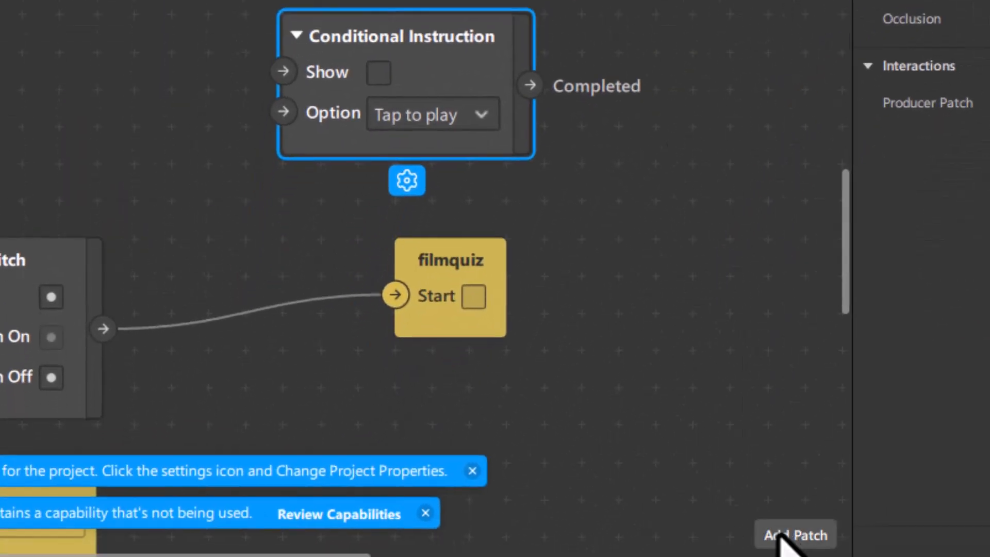
Add a Not patch wiring Switch output to its Signal and its Reverse Signal to Show.
click(794, 535)
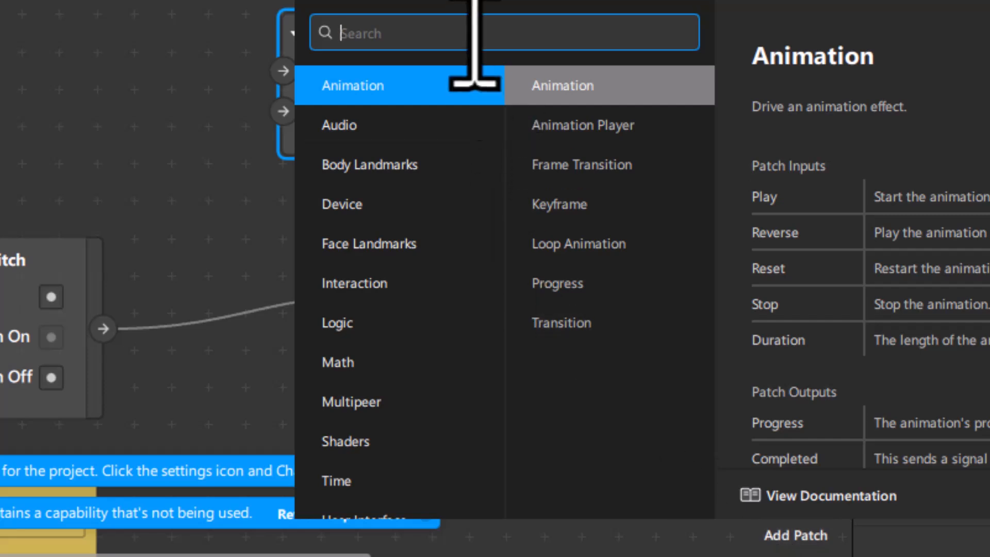
text(not)
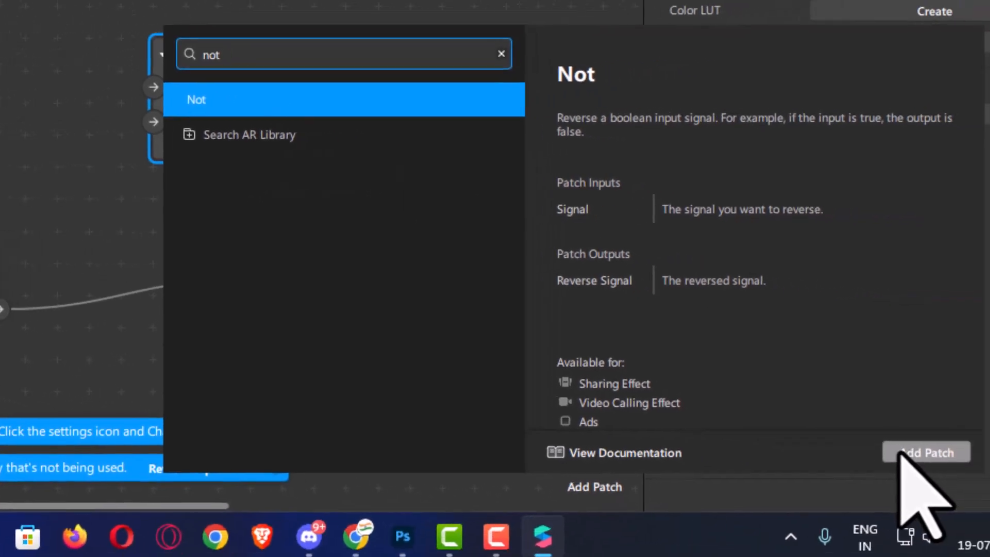
click(901, 452)
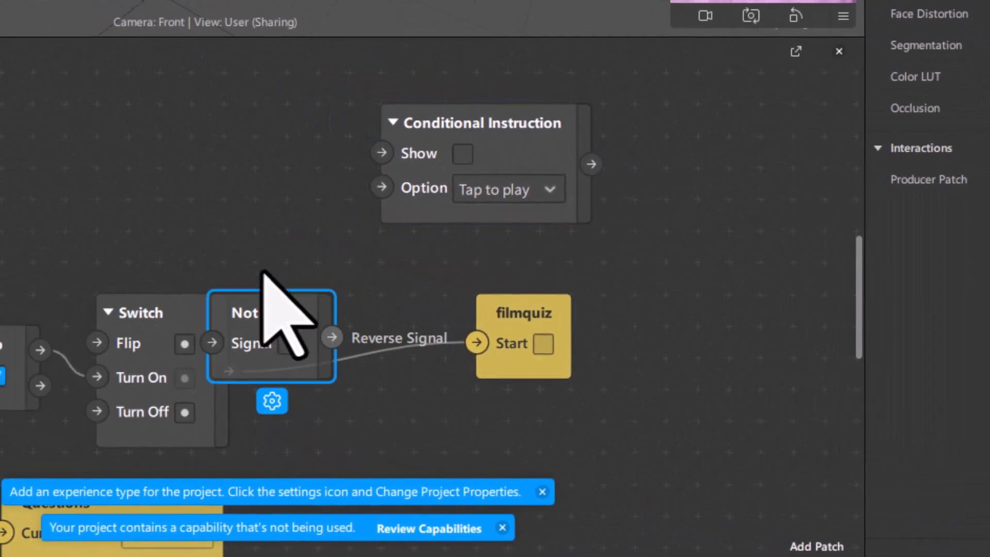
drag(263, 272, 180, 94)
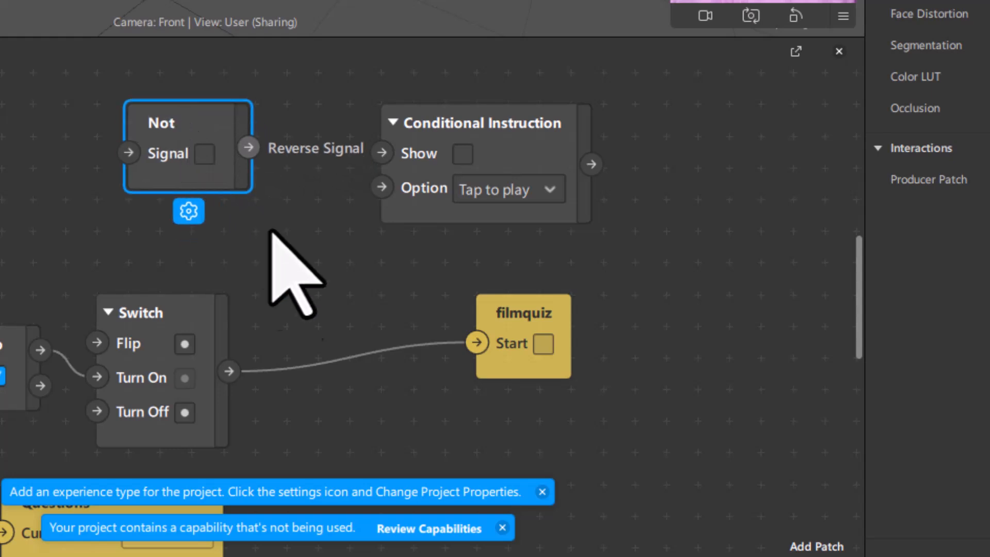
drag(249, 148, 381, 151)
drag(195, 108, 224, 104)
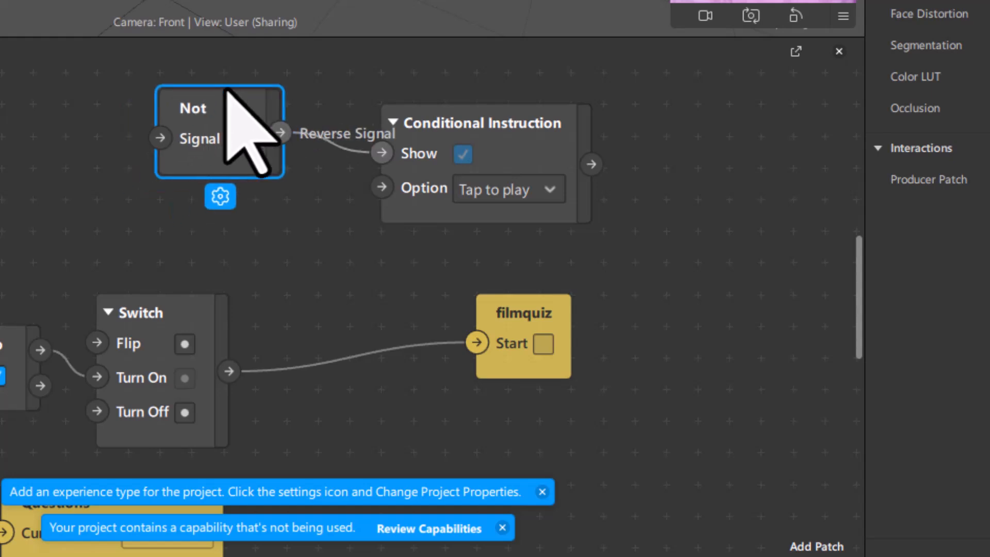
drag(232, 369, 159, 154)
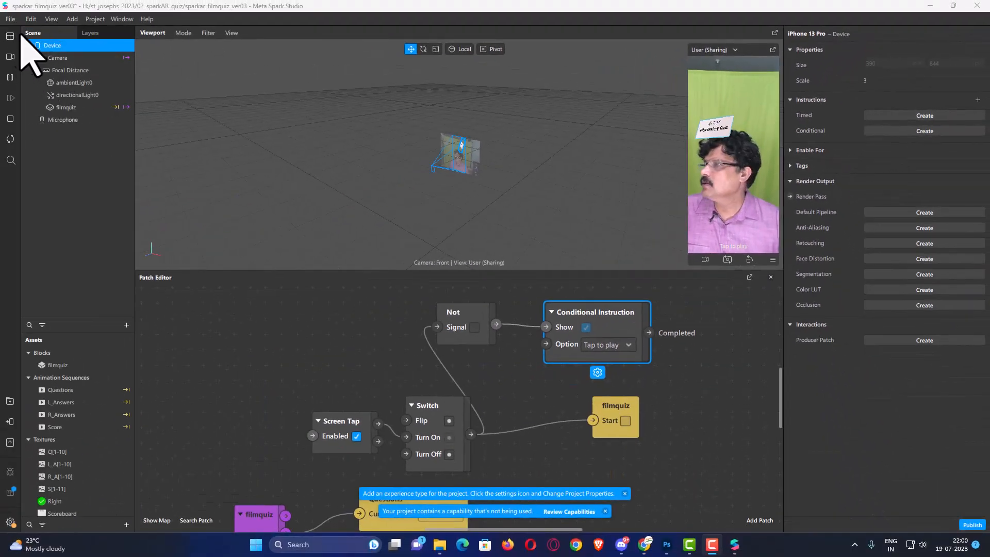
Save the project, then add a Sharing Effect experience and close the project properties.
click(10, 19)
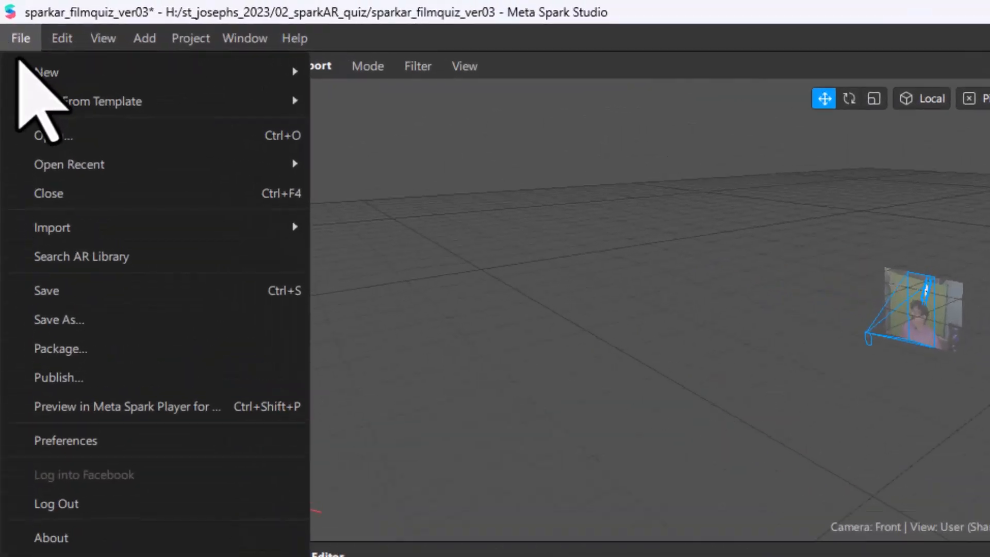
click(60, 290)
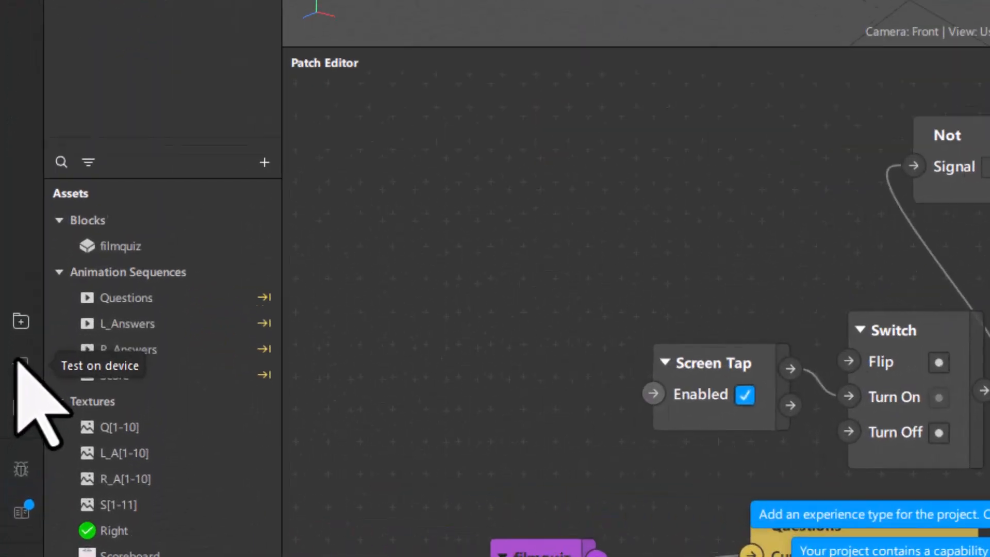
click(13, 404)
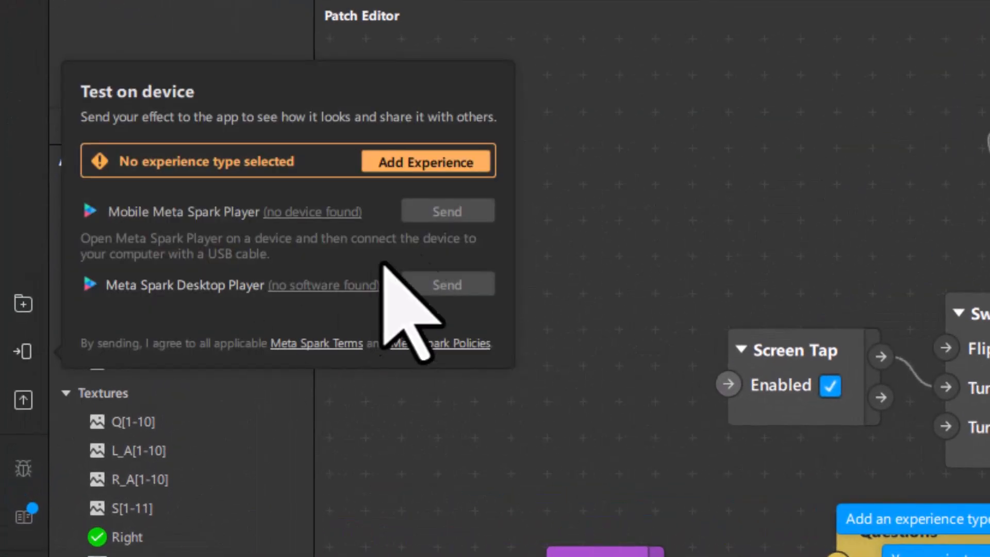
click(408, 162)
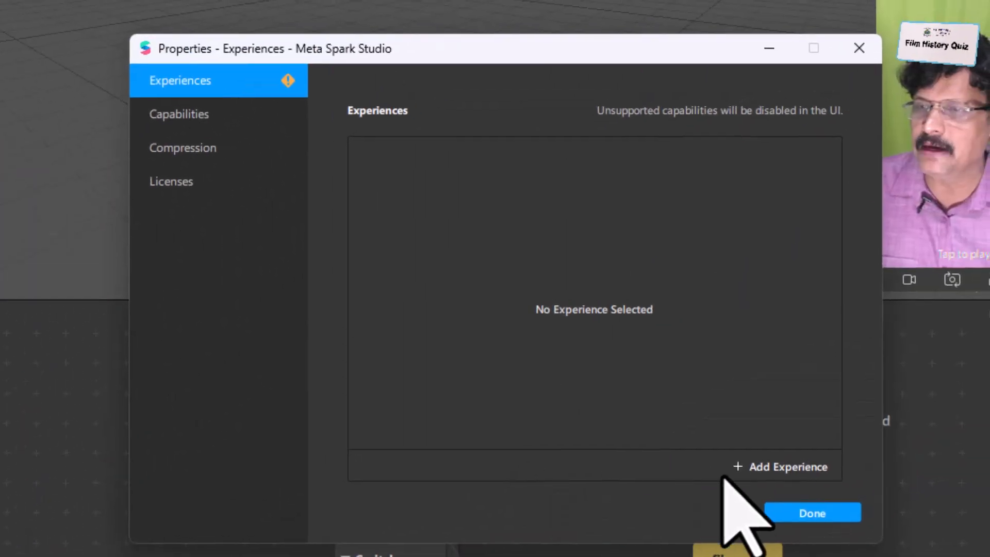
click(772, 465)
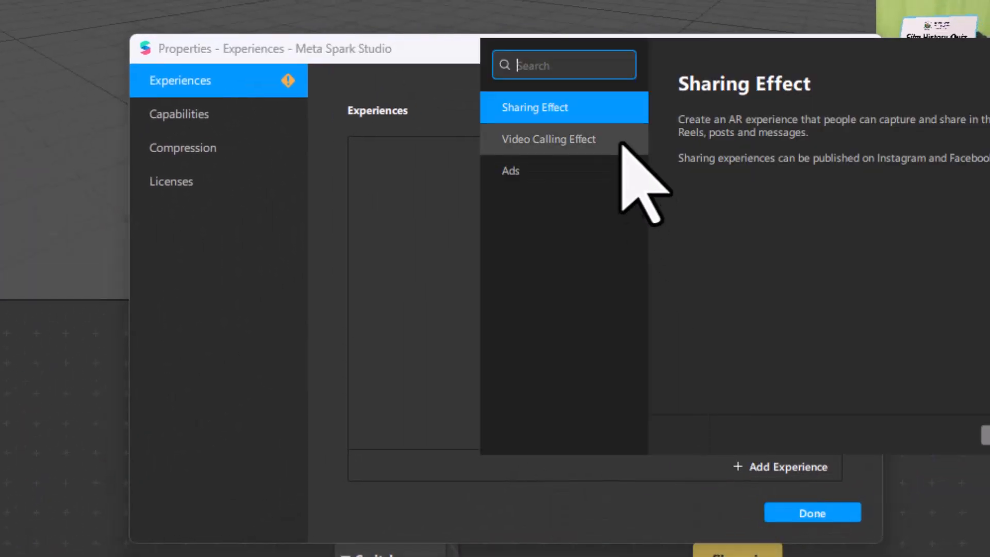
click(522, 109)
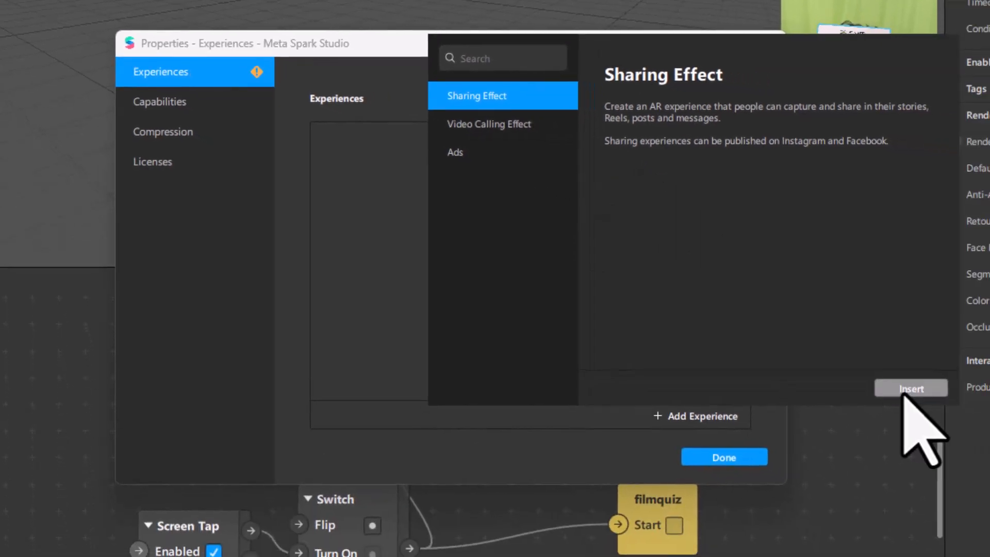
click(903, 390)
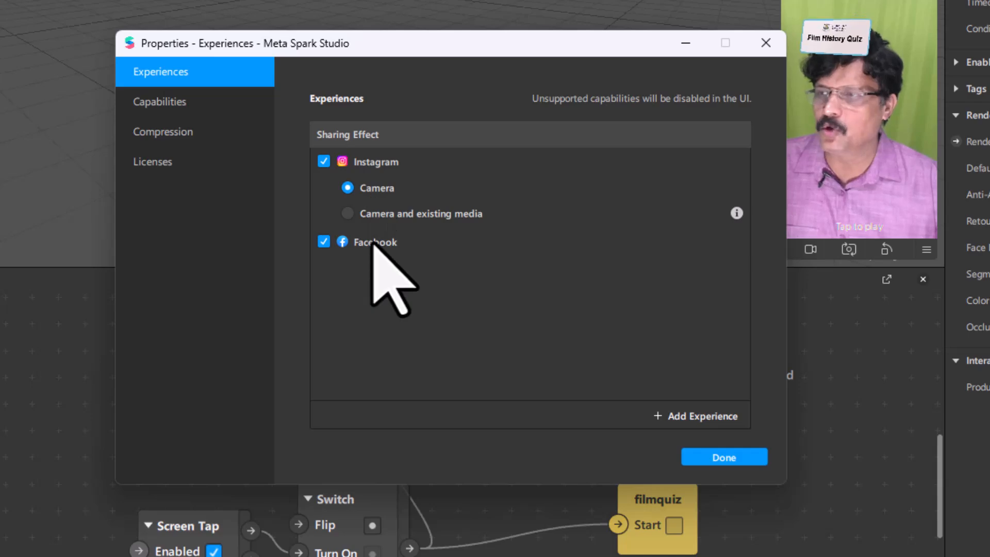
click(727, 458)
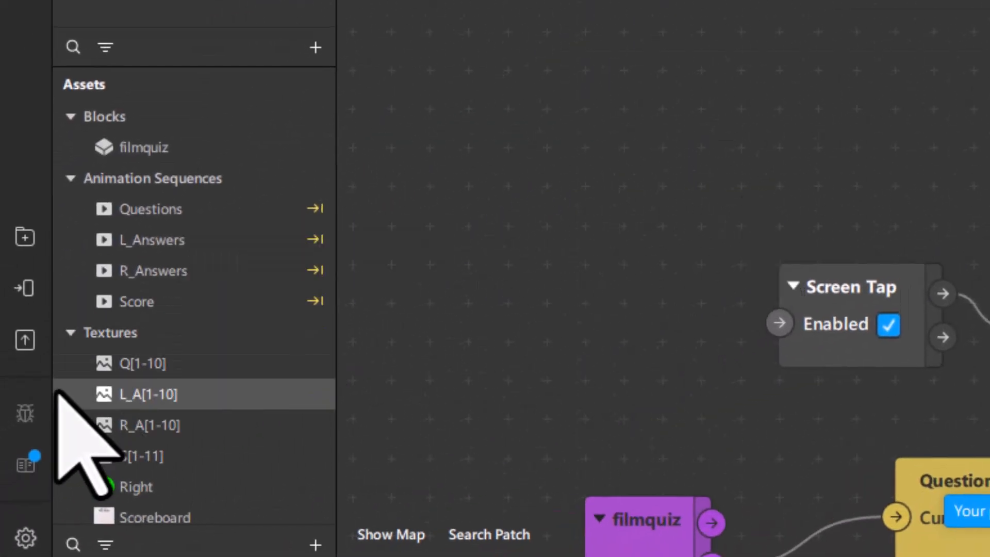
Save the project, send the effect to Instagram, and expand its Test Link.
click(25, 288)
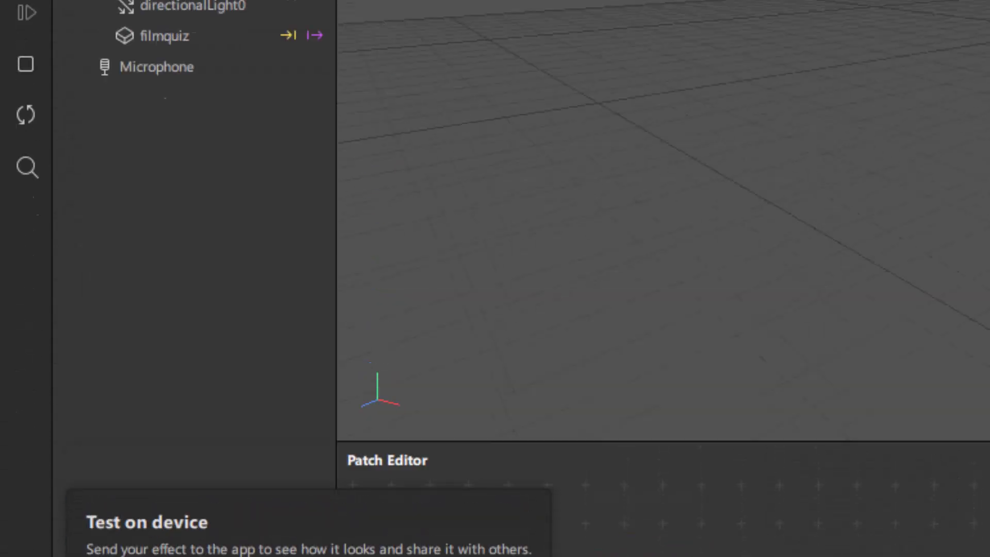
click(26, 82)
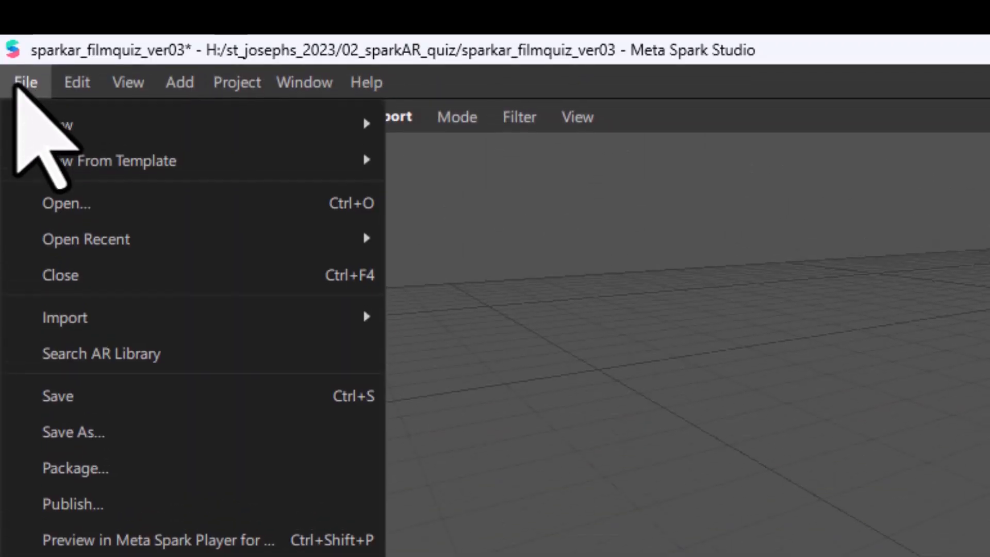
click(73, 407)
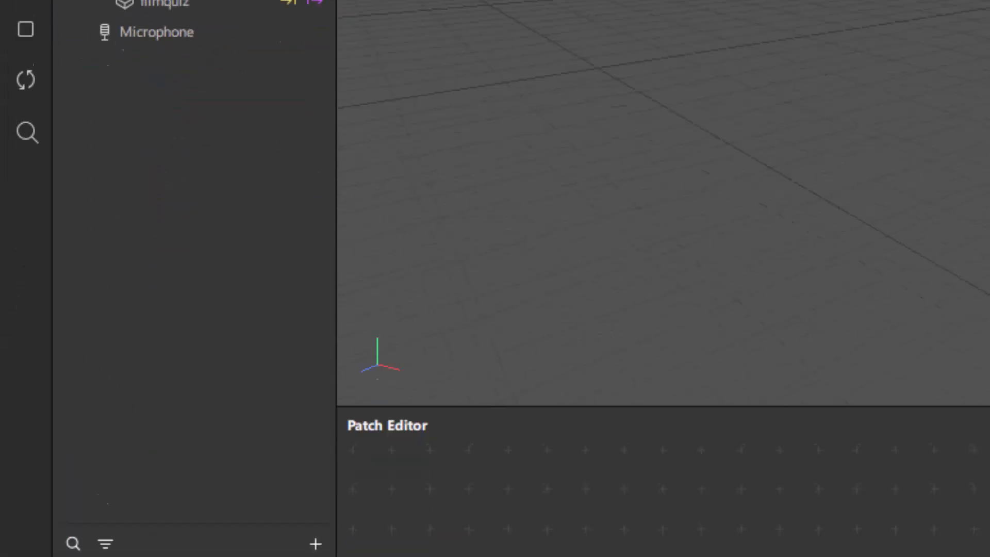
click(23, 399)
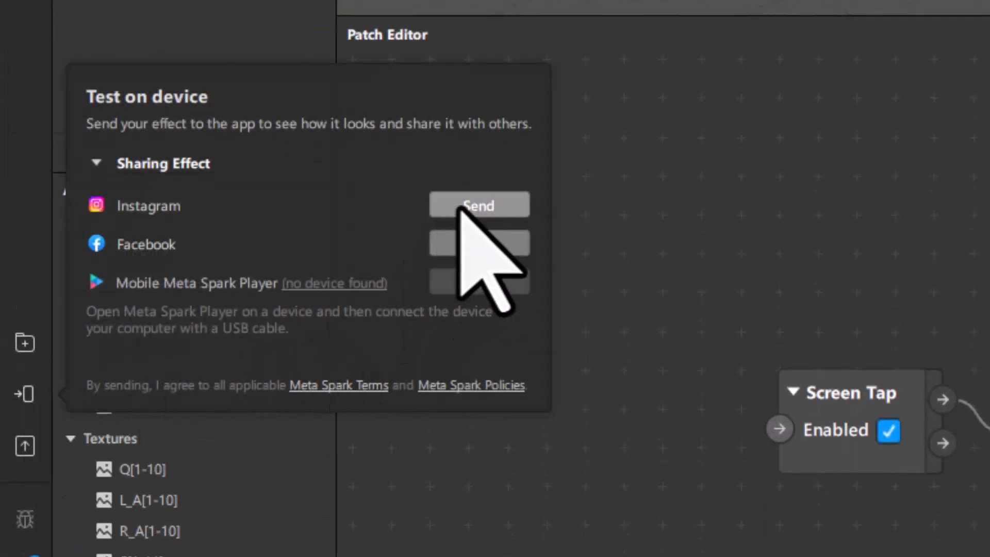
click(461, 206)
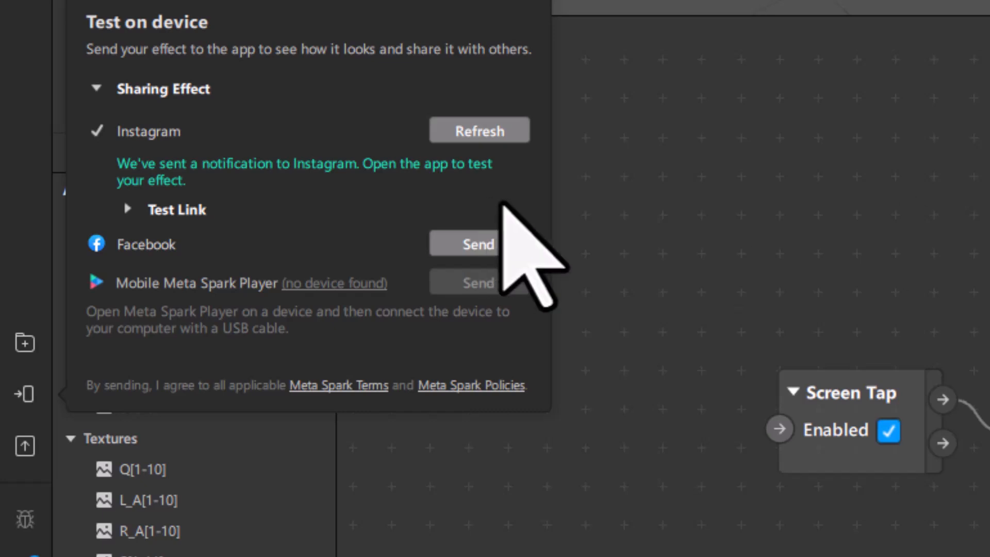
click(129, 208)
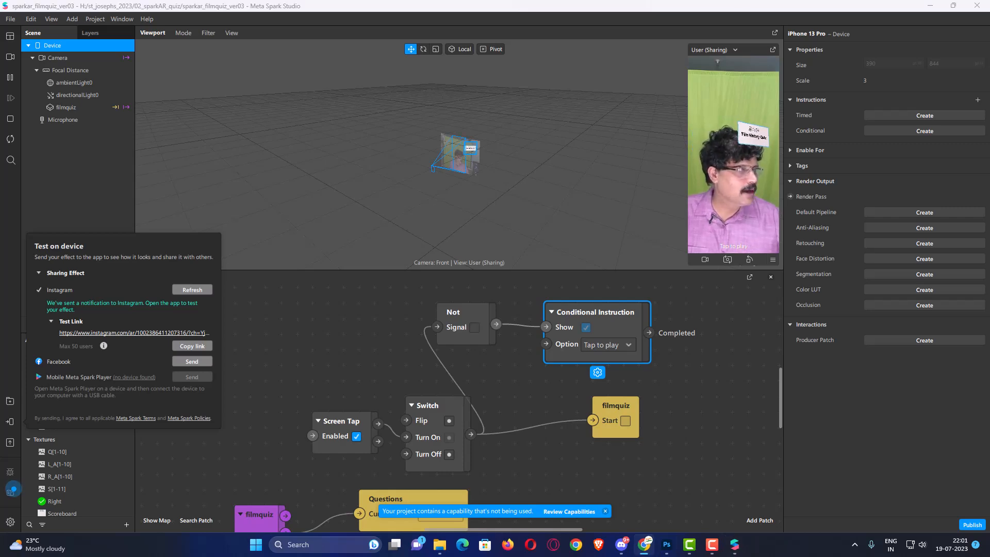
Open Gmail and start a new email addressed to the recipient's Gmail contact.
drag(989, 155, 394, 57)
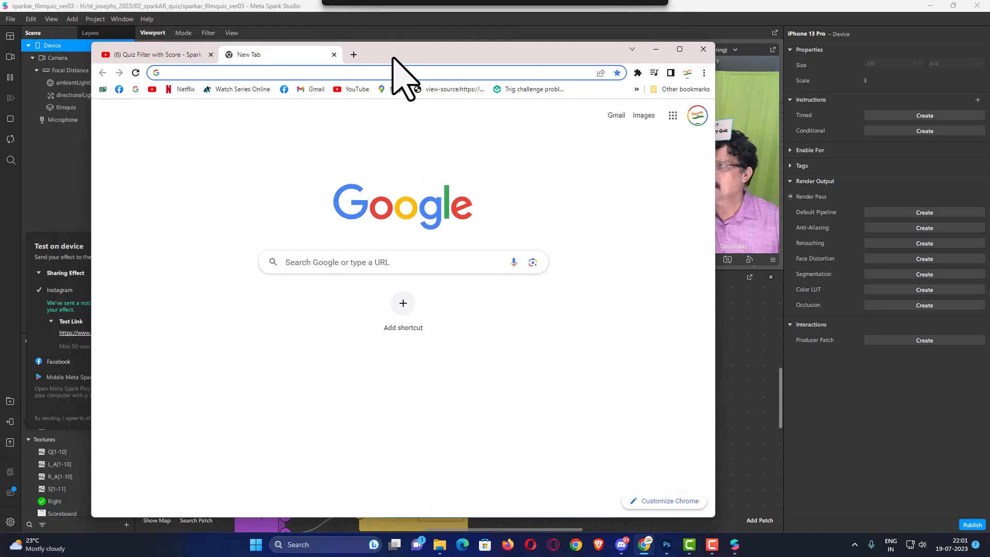
click(616, 117)
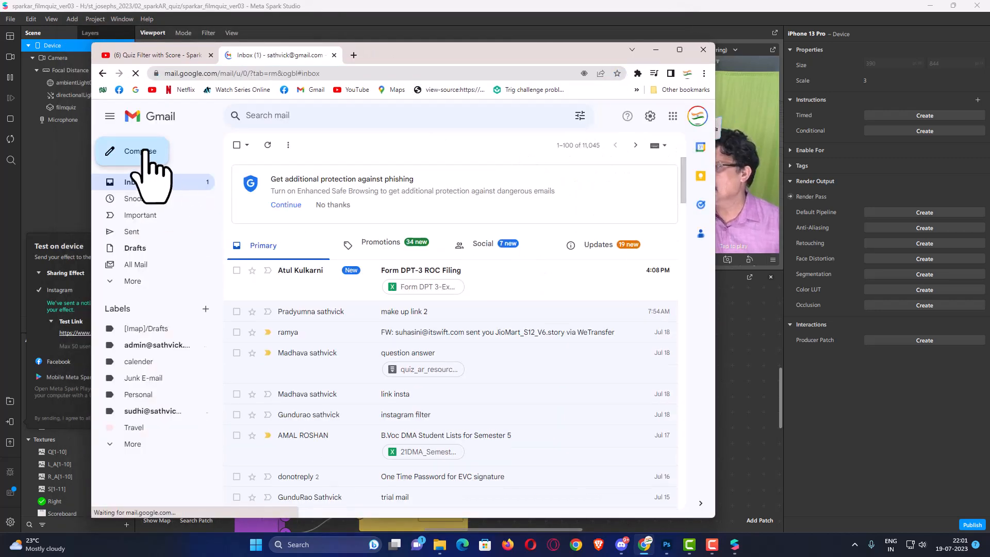
click(140, 153)
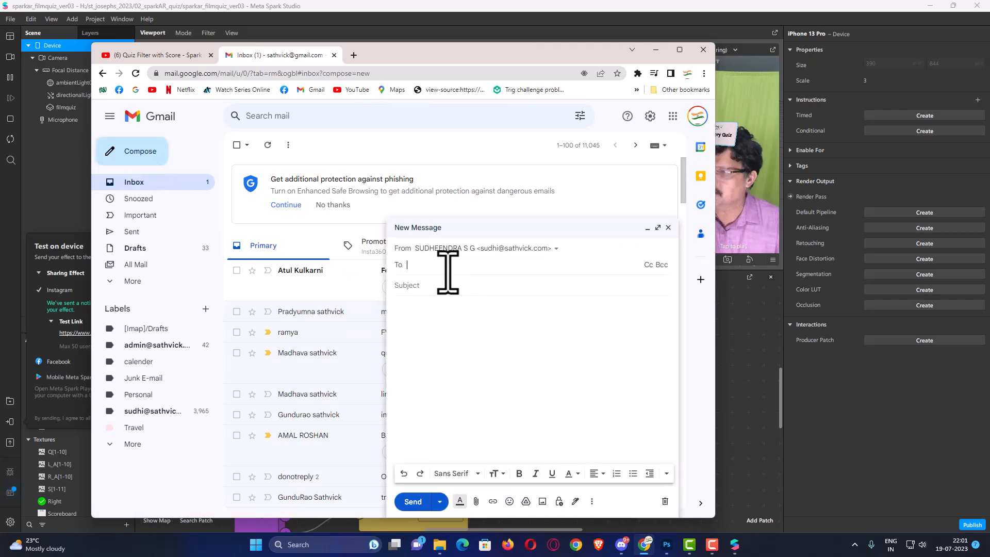
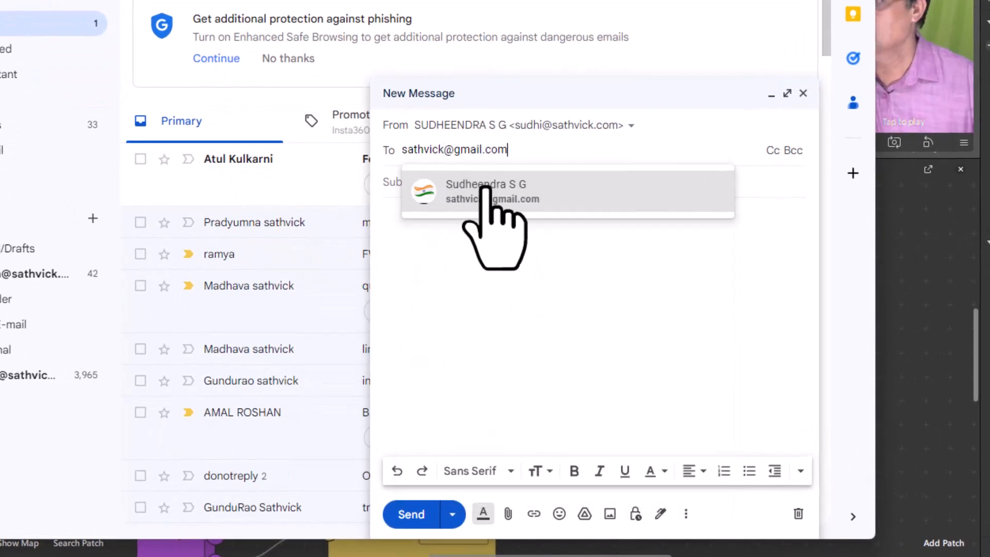
click(385, 188)
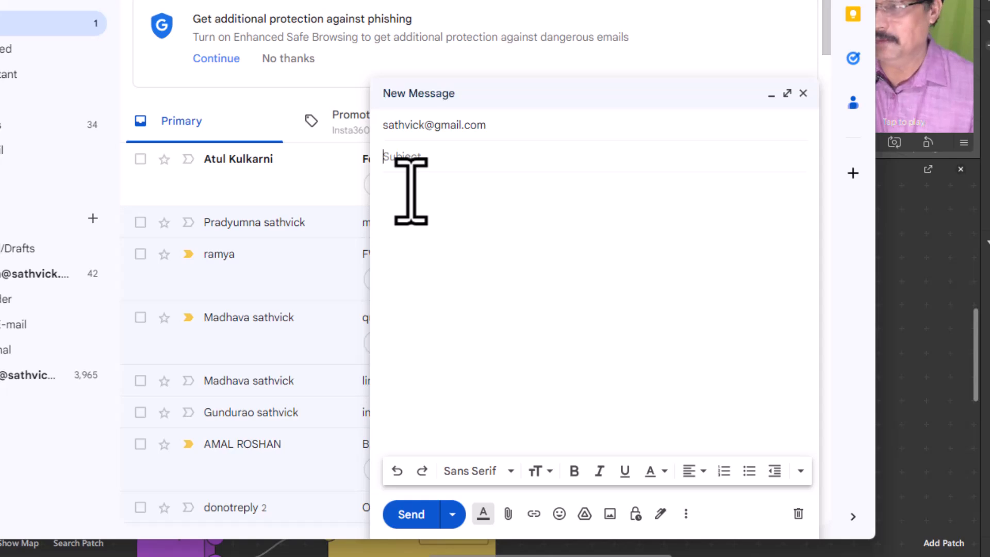
Subject it '031voc quiz link', paste the Instagram test link into the body, and send.
text(031voc quiz link)
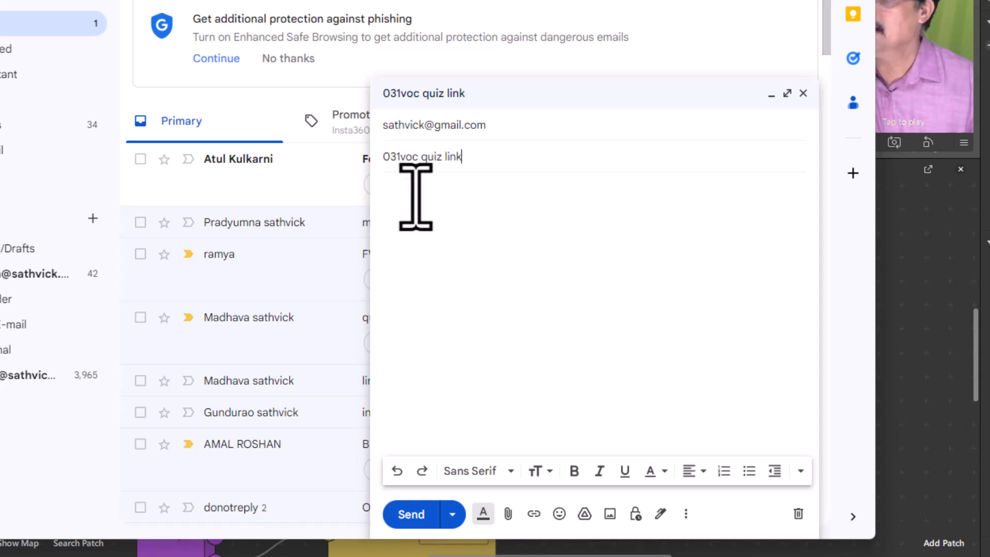
click(416, 197)
key(ctrl+v)
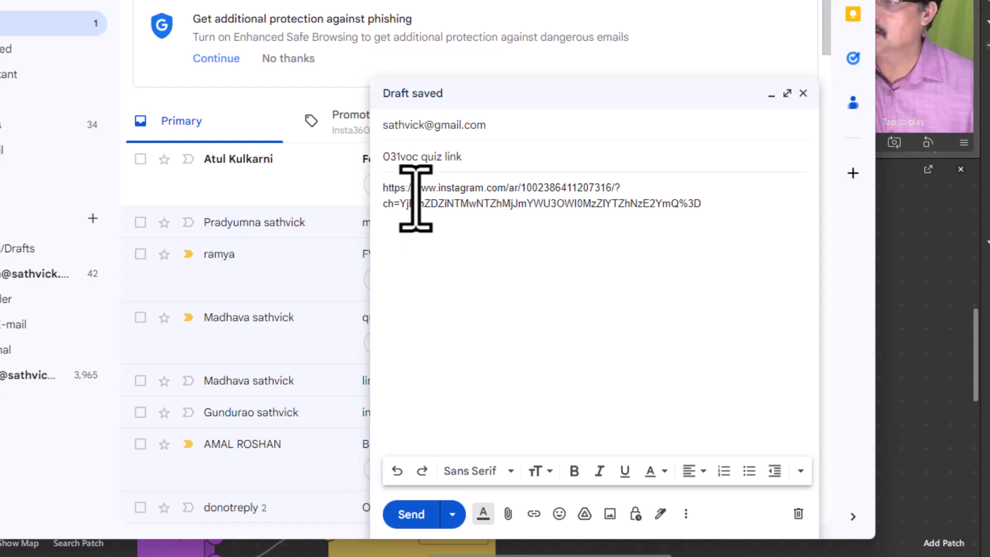
click(412, 514)
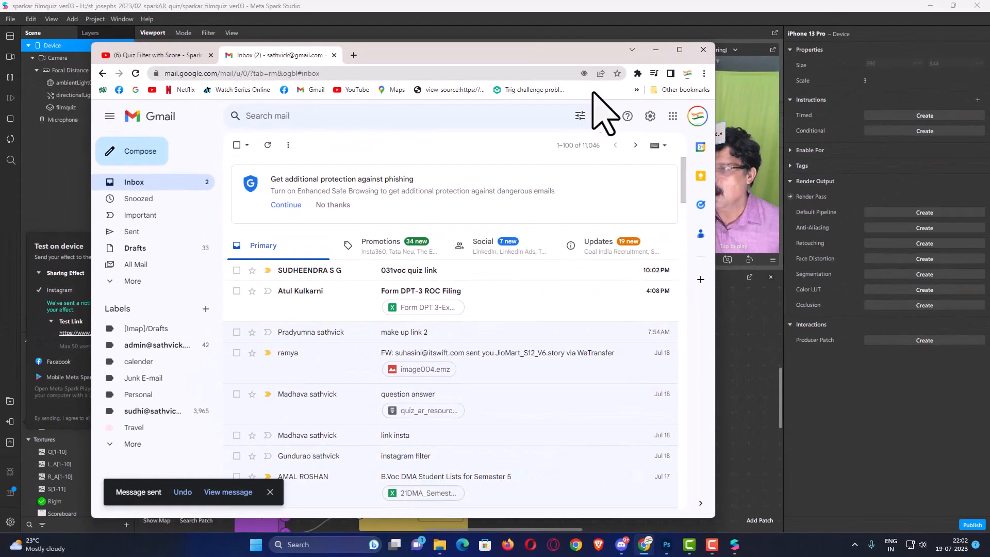
key(alt+Tab)
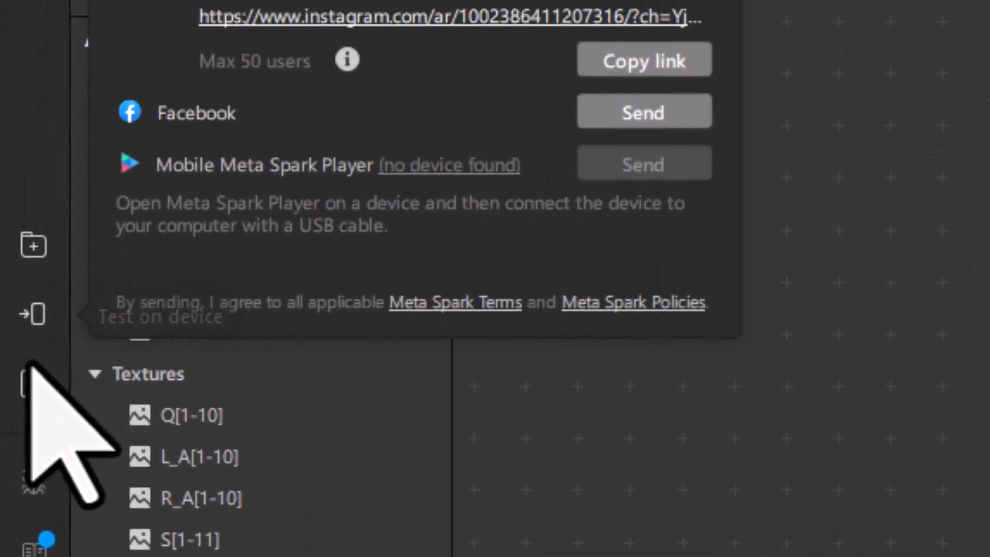
Export the effect as sparkar_filmquiz_ver03.arexport into st_josephs_2023 > 02_sparkAR_quiz.
click(31, 381)
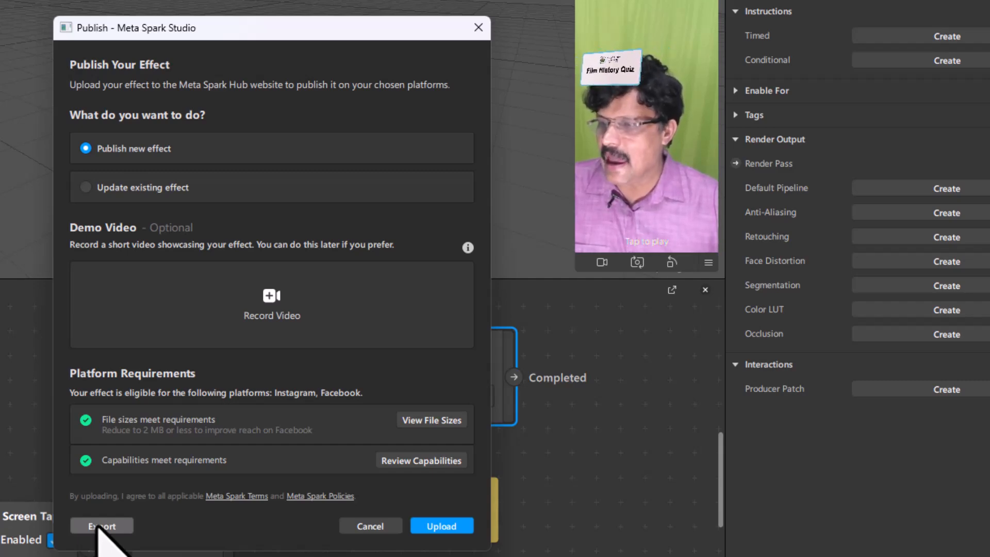
click(98, 525)
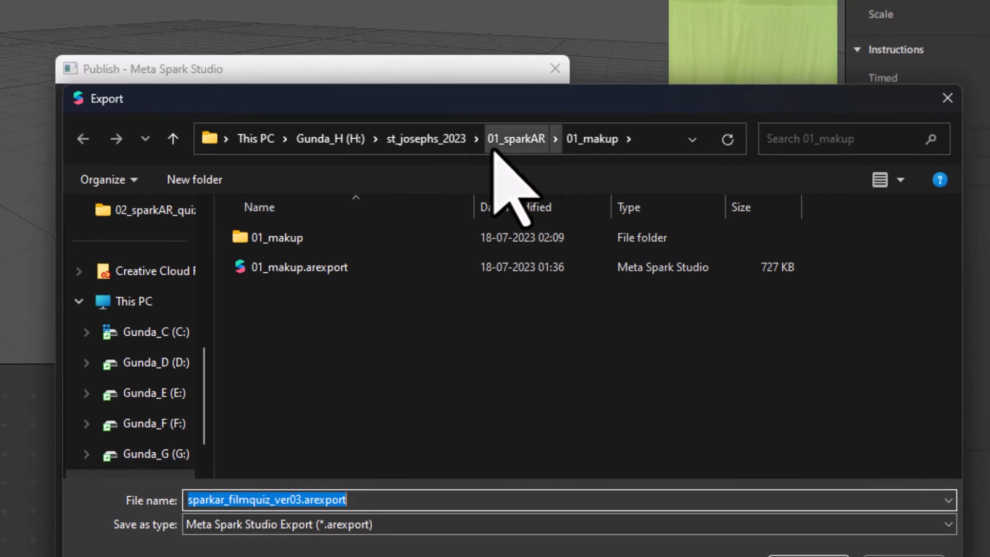
click(526, 139)
scroll(469, 319, down, 1)
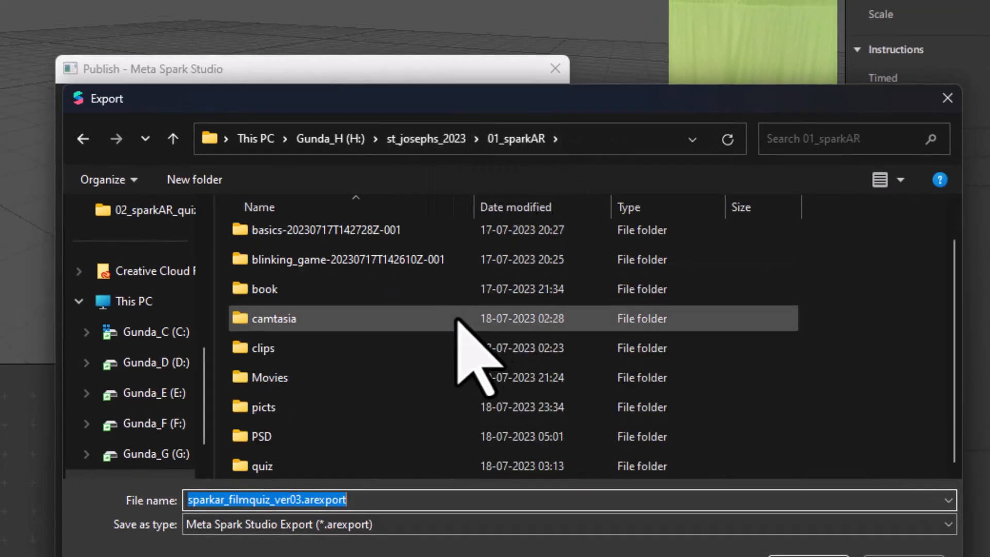
click(443, 139)
double_click(317, 266)
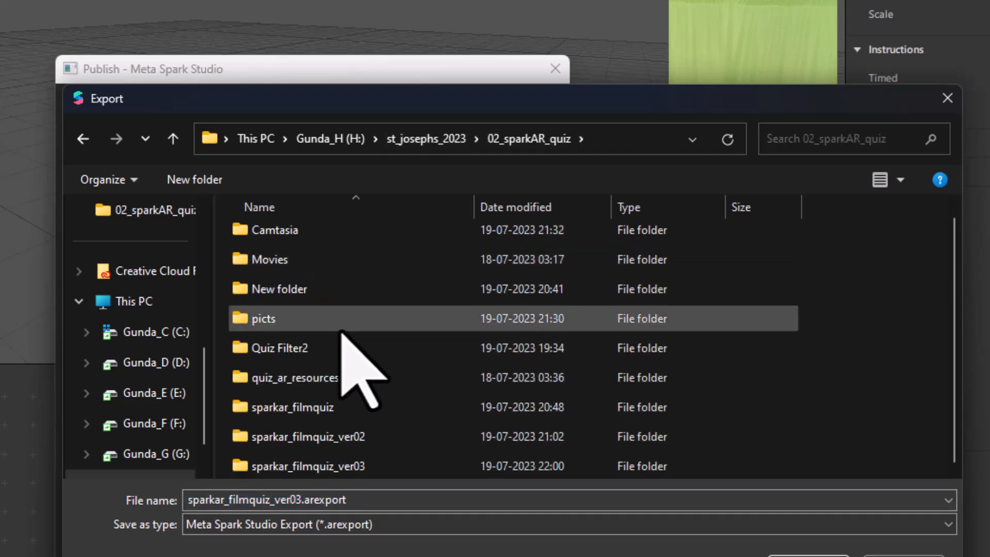
click(352, 502)
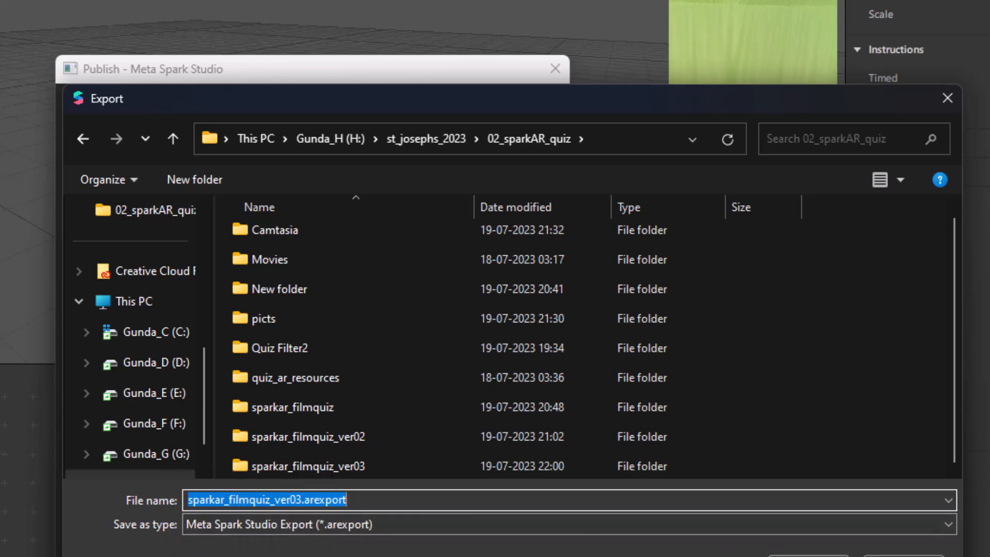
click(808, 555)
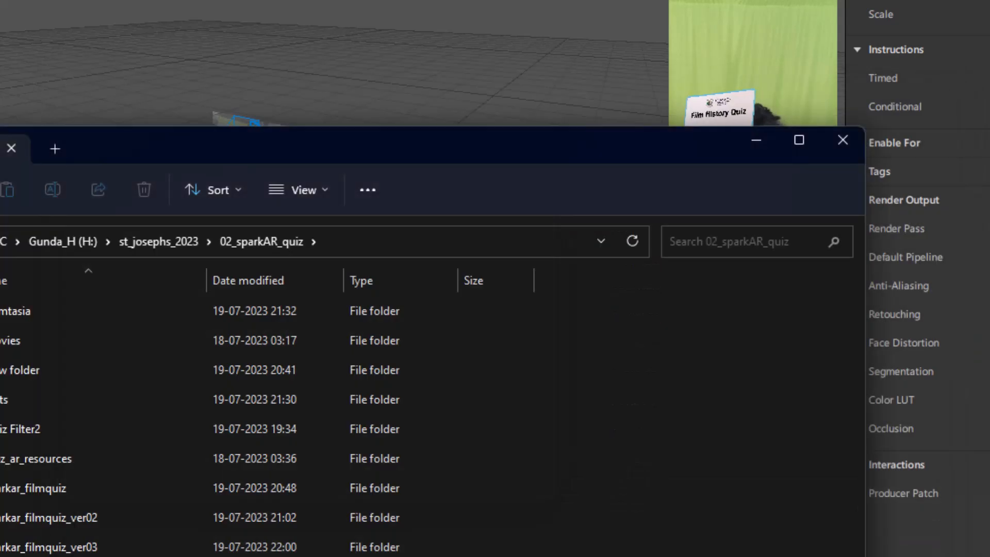